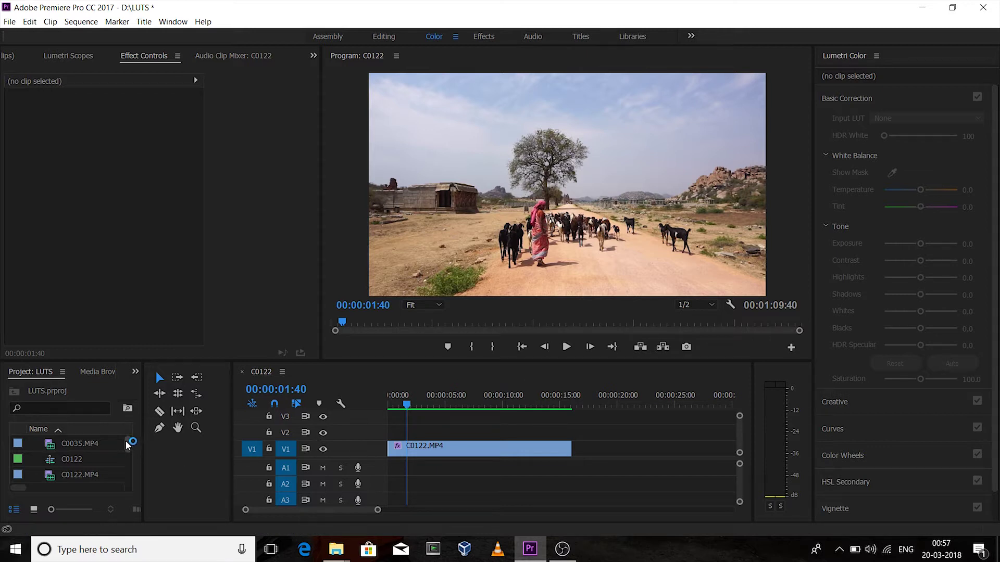
Create a 1920×1080 adjustment layer, place it on V2 over C0122, and select it.
left_click_drag(130, 446, 119, 487)
right_click(105, 483)
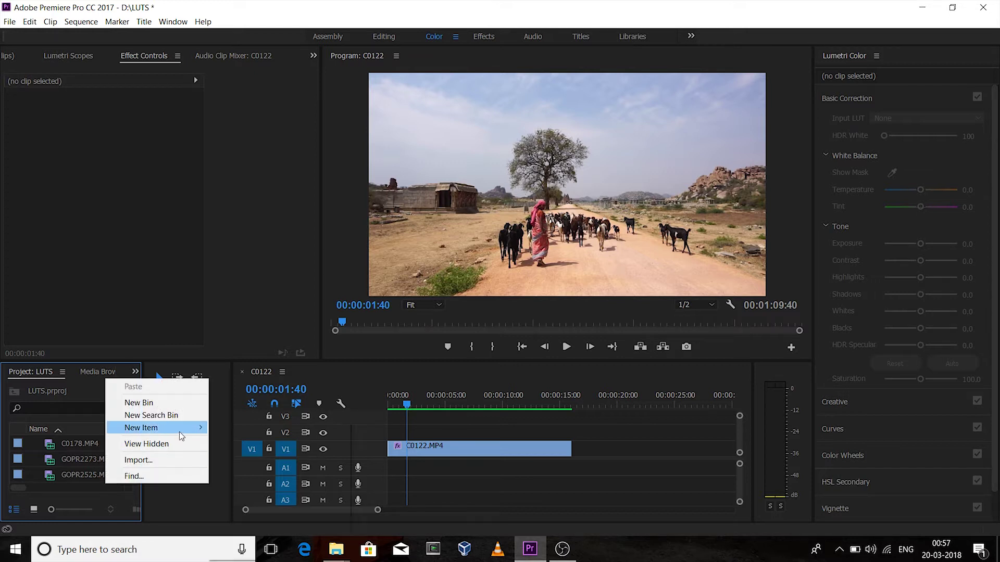
mouse_move(180, 432)
left_click(238, 451)
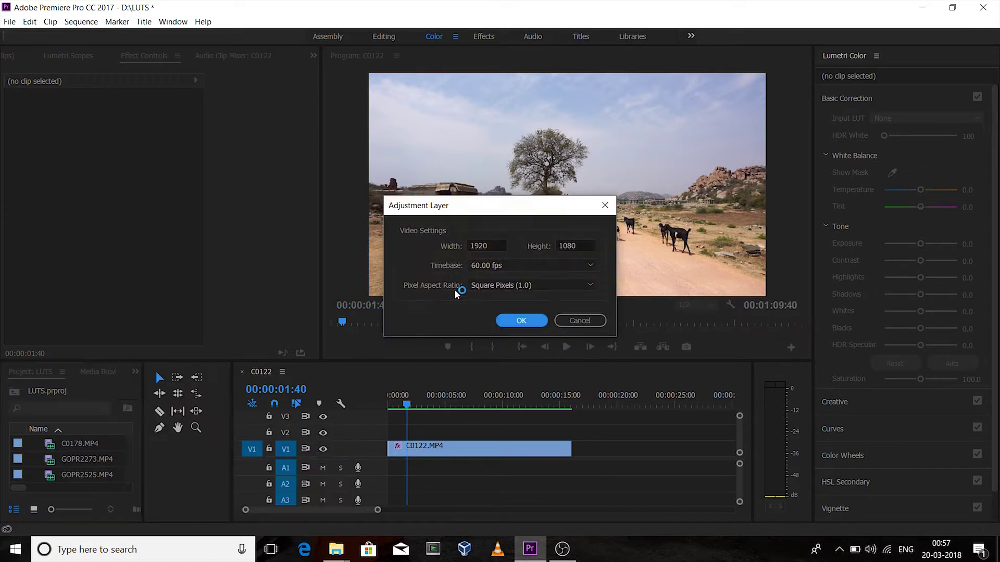
left_click(518, 321)
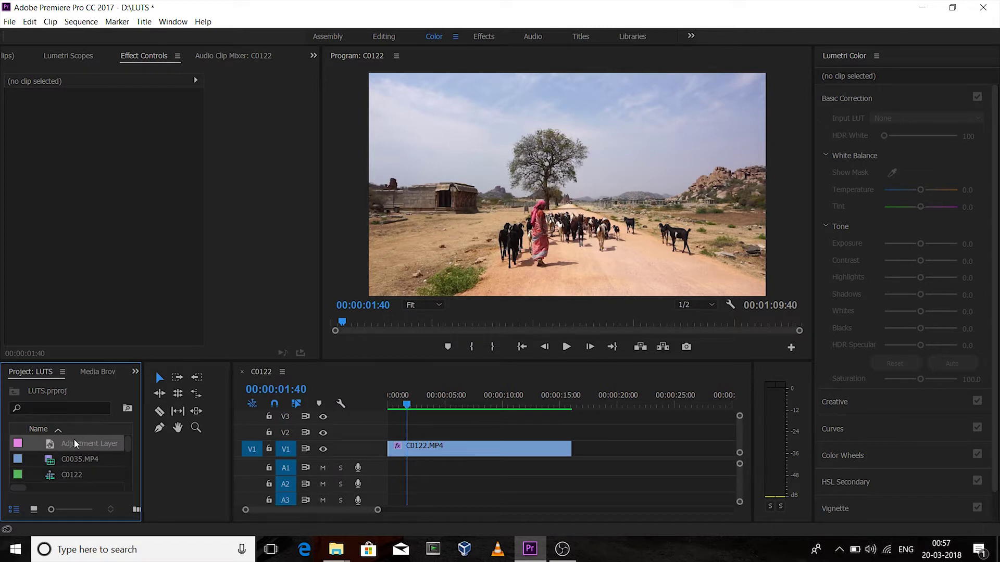
left_click_drag(72, 443, 571, 429)
left_click(550, 432)
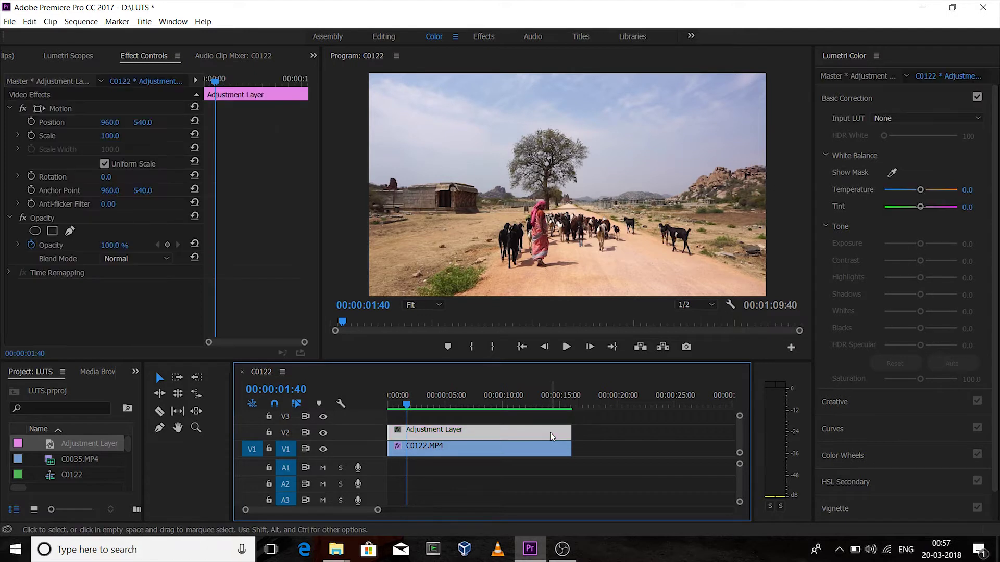
Load cine1.cube from disk as the Lumetri Creative look on the adjustment layer.
left_click(851, 402)
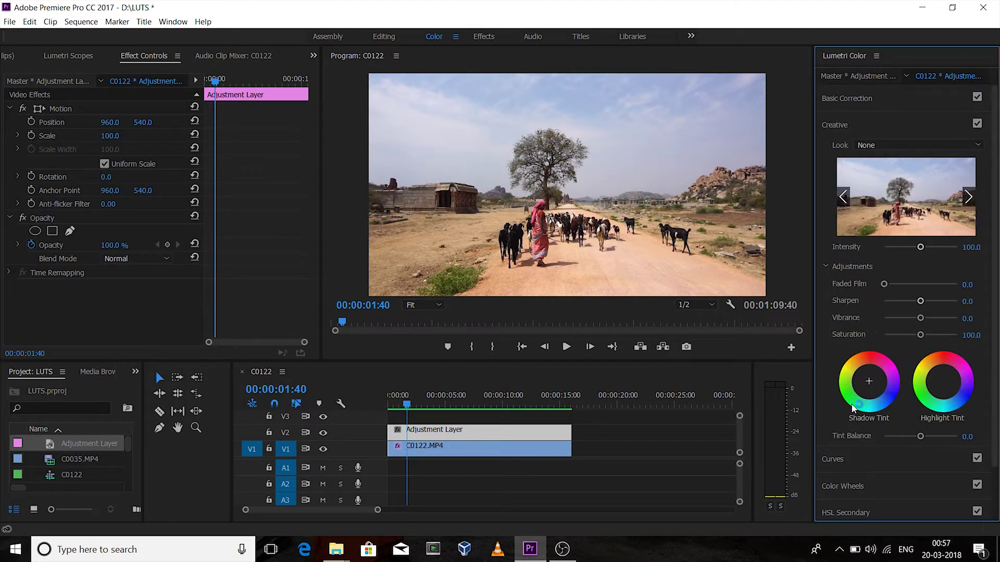
left_click(898, 146)
left_click(694, 46)
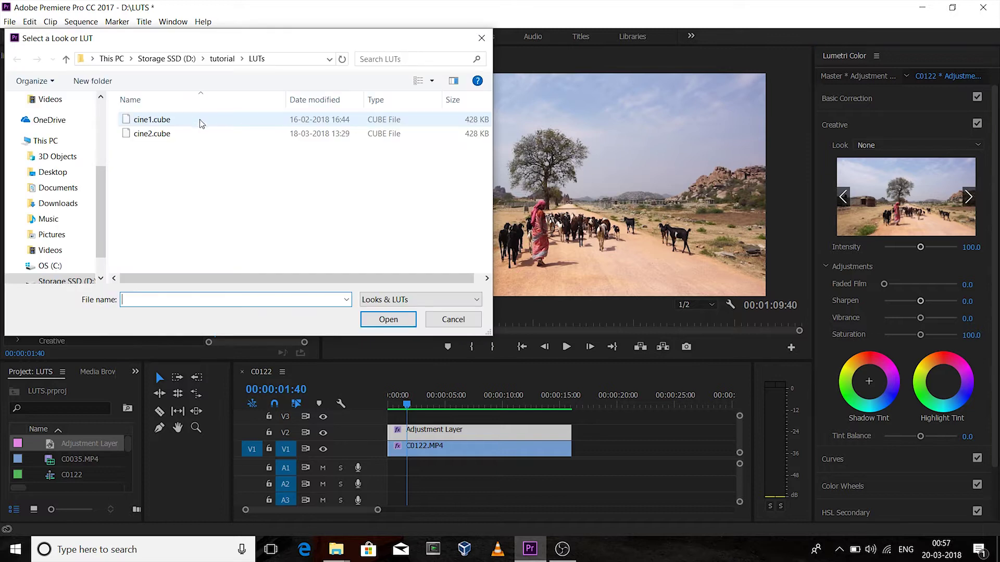
left_click(170, 122)
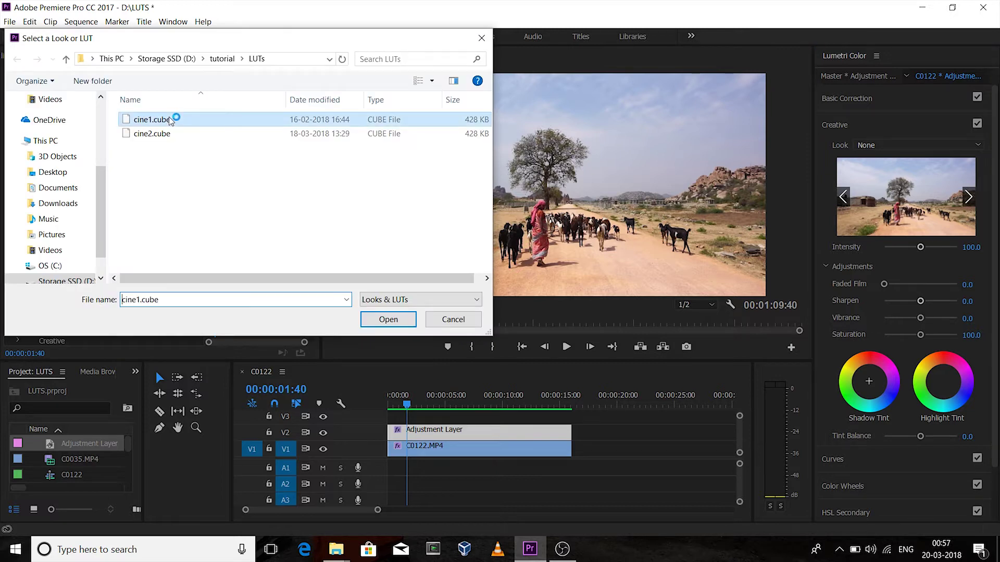
left_click(389, 319)
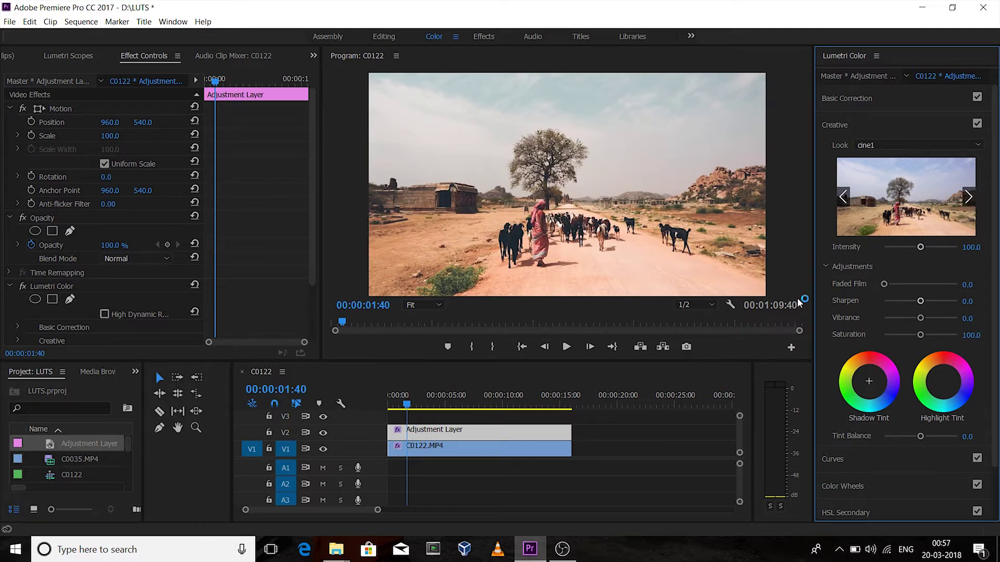
Lower the cine1 look intensity to 78.6 and raise Sharpen to 30.4.
left_click_drag(921, 250, 914, 251)
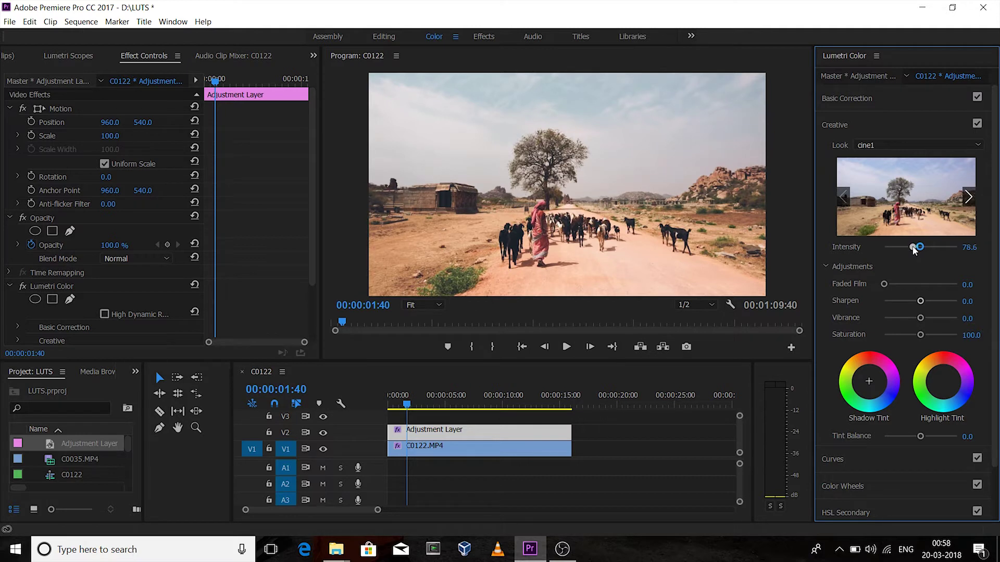
left_click_drag(922, 304, 933, 302)
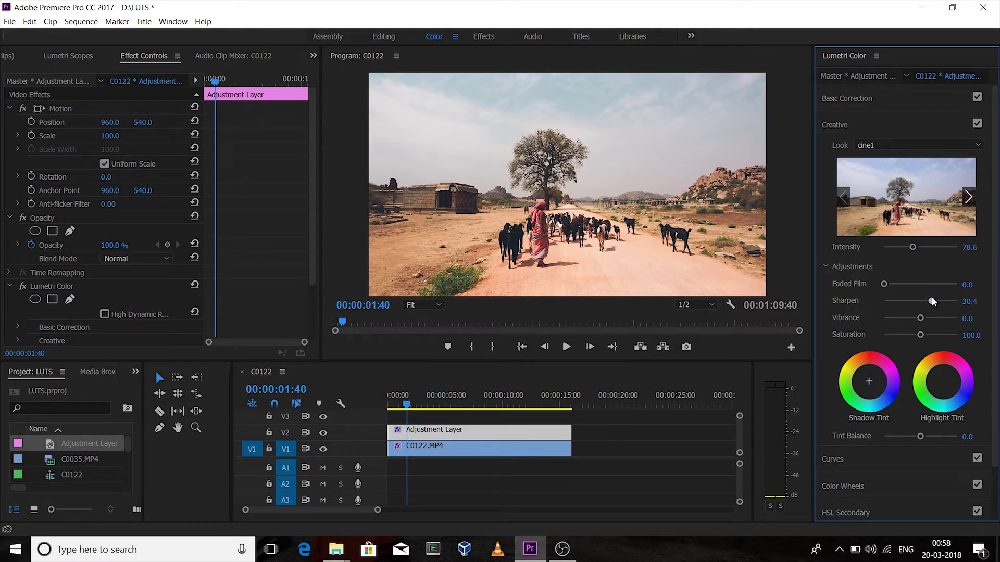
Set Basic Correction tone: Exposure 0.1, Contrast 7.1, Highlights -96.4, Shadows 14.3, Whites 5.4, Blacks -5.4.
left_click(866, 101)
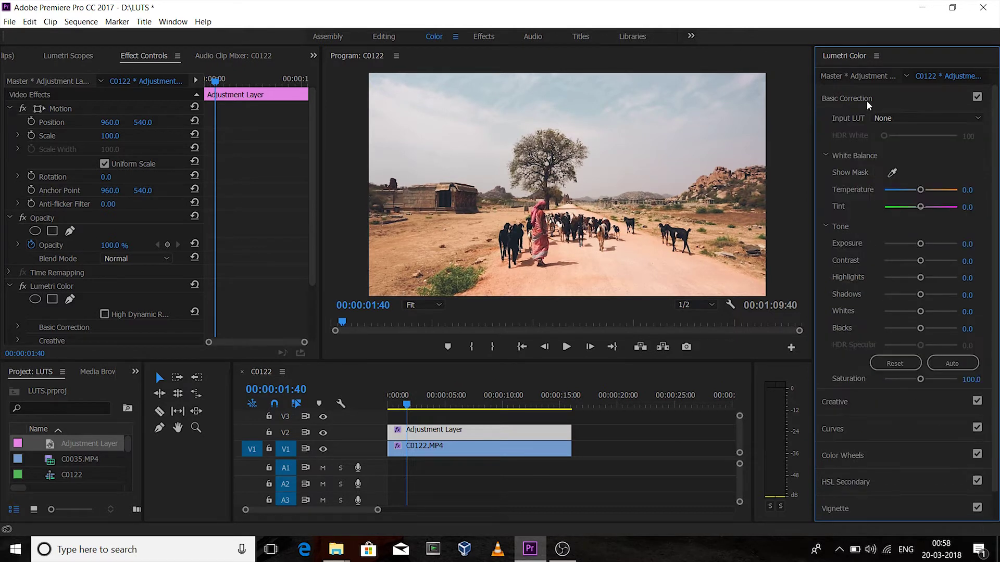
mouse_move(920, 277)
left_mouse_down()
mouse_move(884, 281)
mouse_move(926, 296)
left_mouse_up()
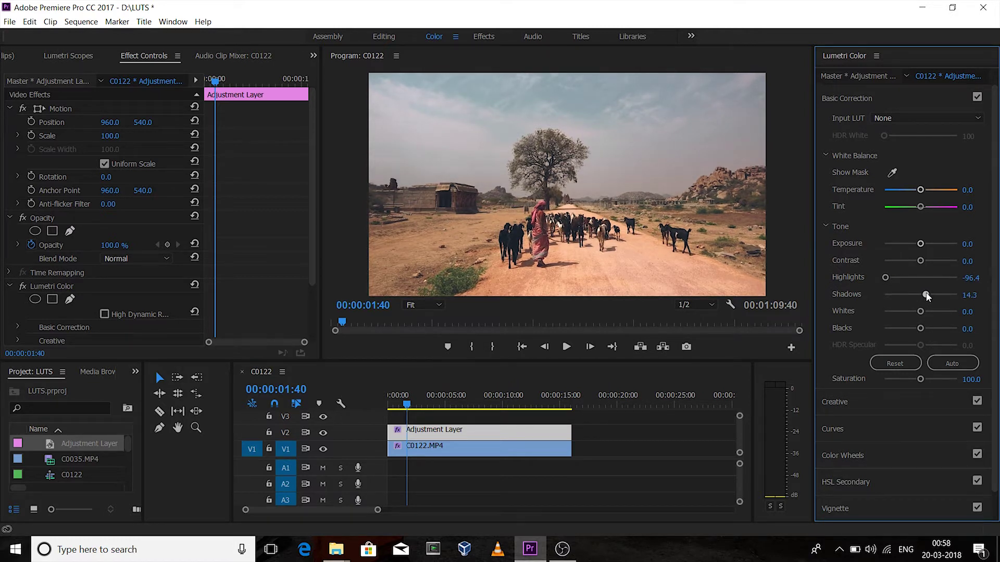
left_click(973, 242)
type("0.1")
key("Return")
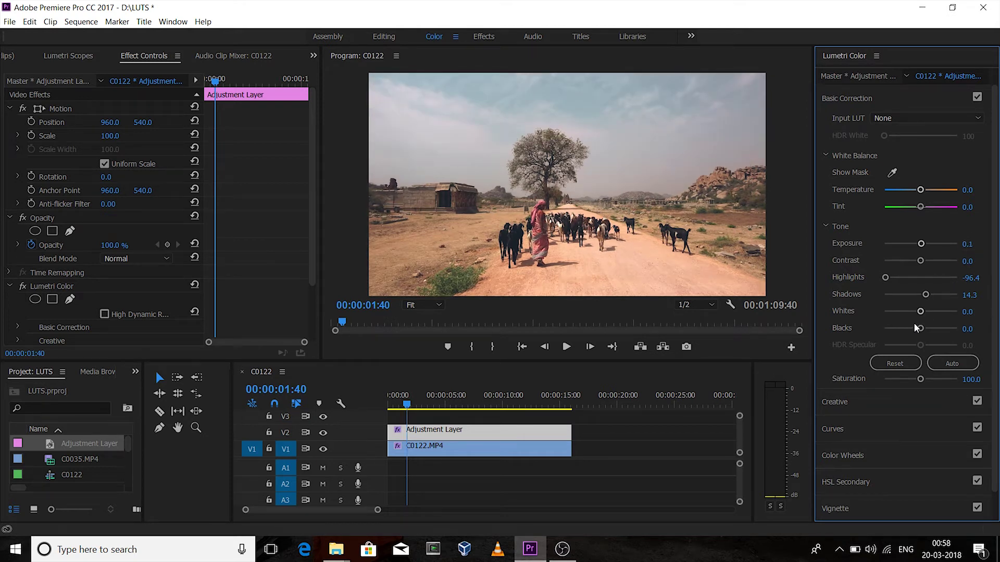
left_click_drag(919, 311, 923, 312)
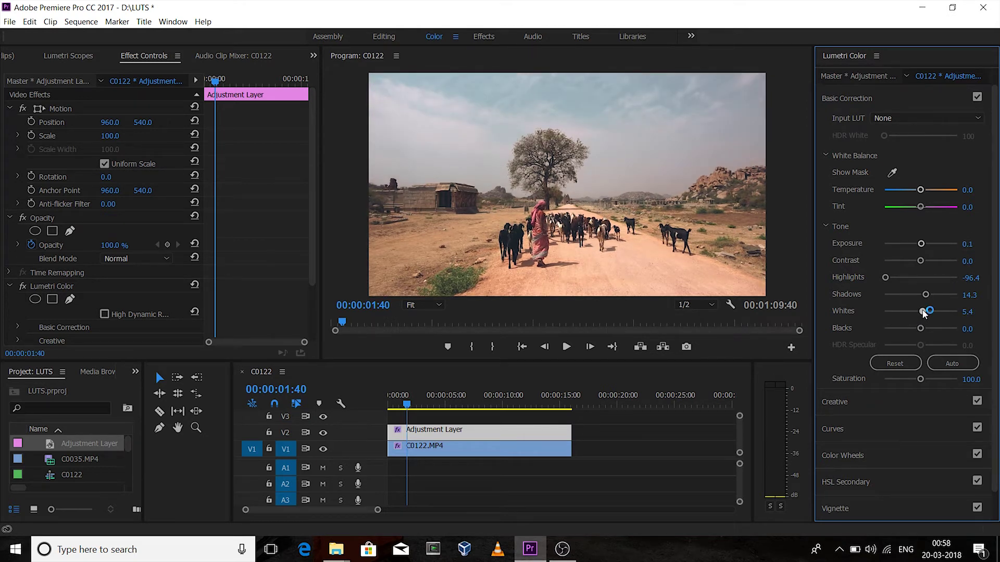
left_click_drag(920, 328, 919, 331)
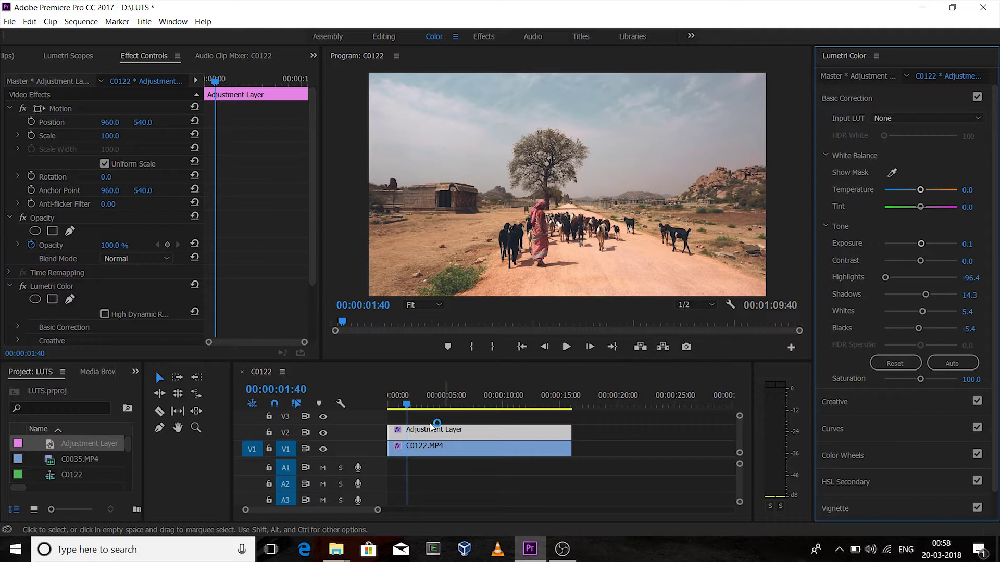
left_click(323, 432)
left_click(323, 433)
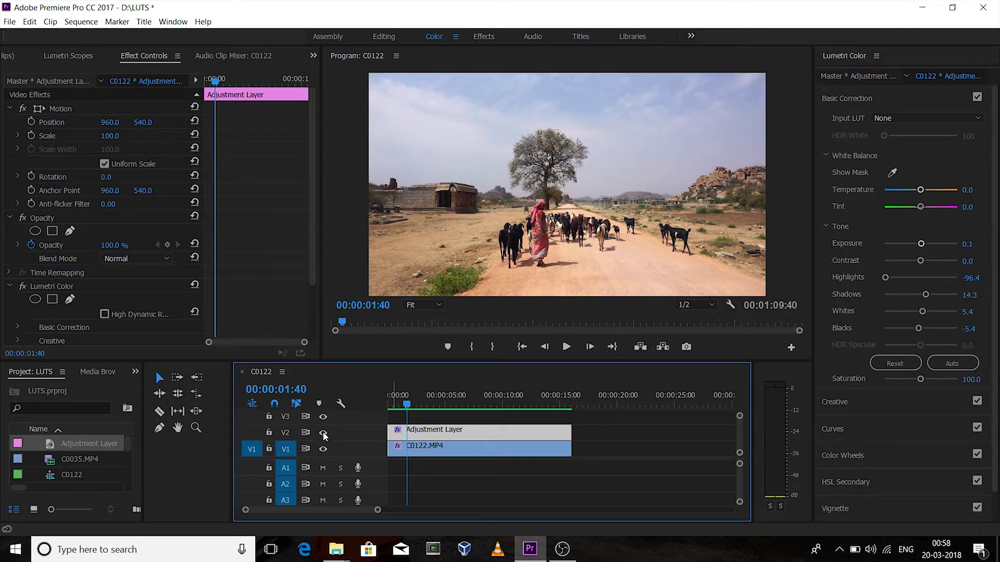
left_click_drag(919, 260, 925, 263)
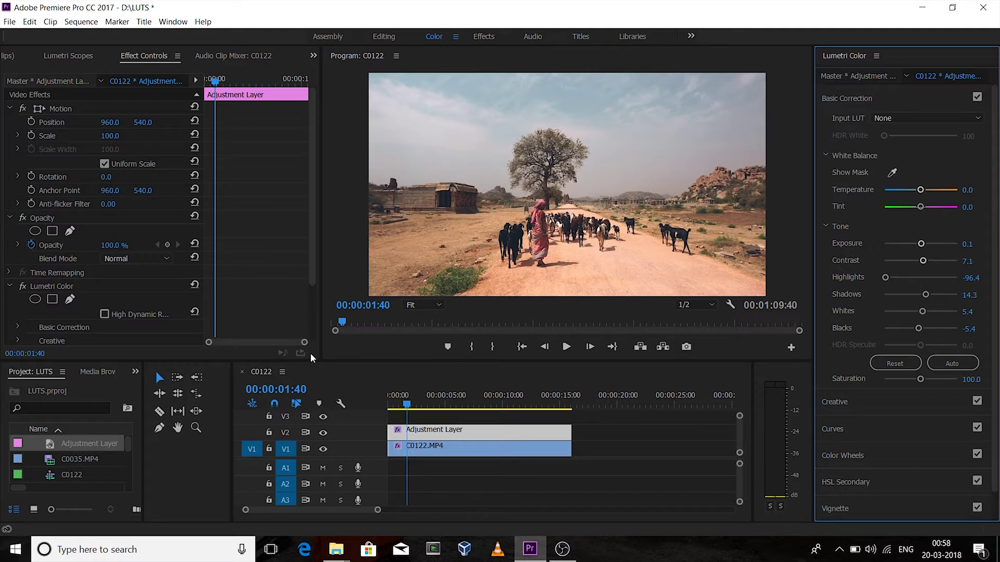
Switch the panel group to the Effects panel and focus its search field.
left_click(135, 371)
left_click(155, 445)
left_click(86, 390)
Apply the Three-Way Color Corrector found via 'three way' and set input levels 7.8 and 250.2.
type("three")
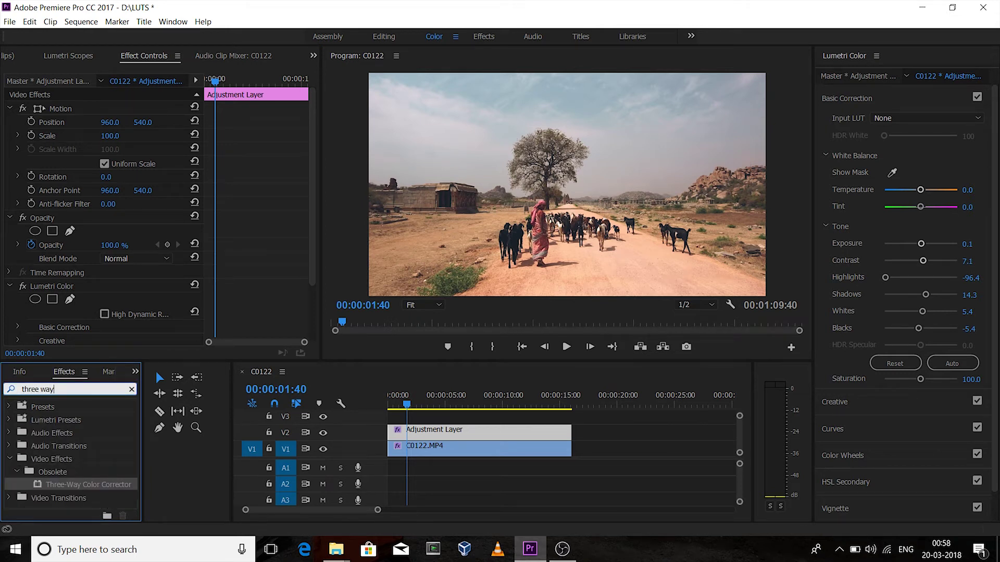
type(" way")
left_click_drag(78, 485, 401, 436)
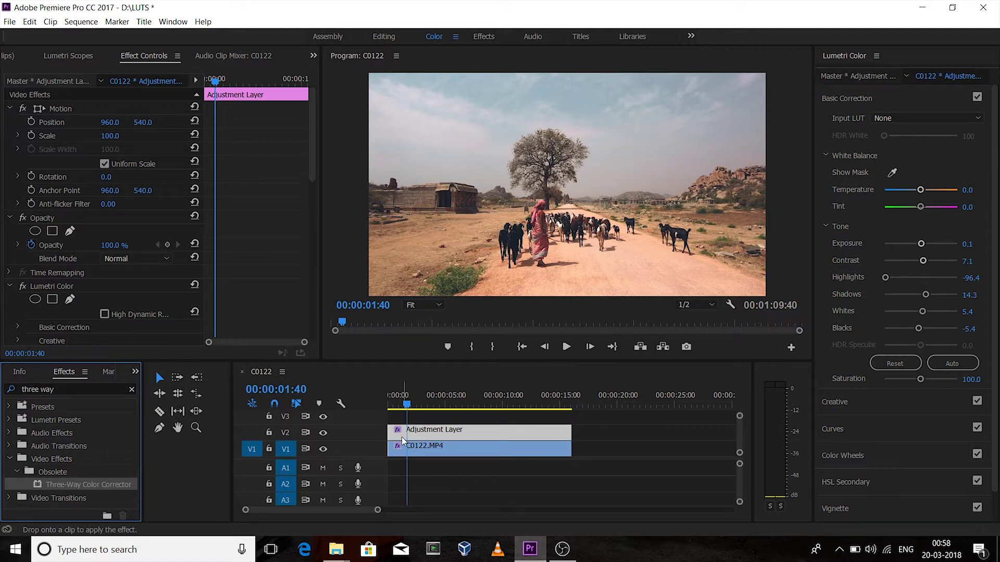
left_click_drag(311, 154, 311, 300)
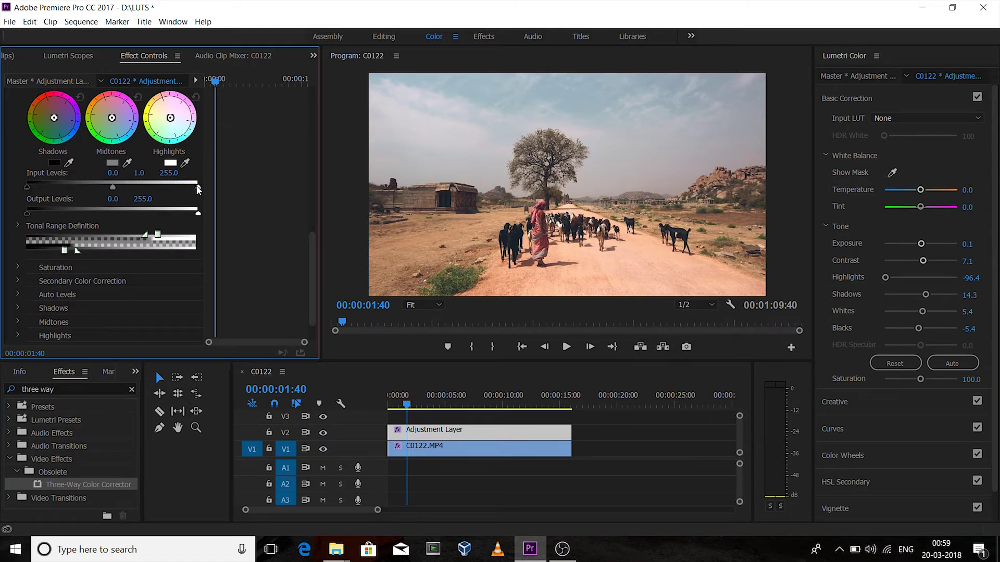
left_click_drag(27, 187, 32, 190)
left_click_drag(198, 190, 195, 189)
Compare the grade by toggling V2 off and on, then raise Creative Sharpen to 48.2.
left_click(322, 433)
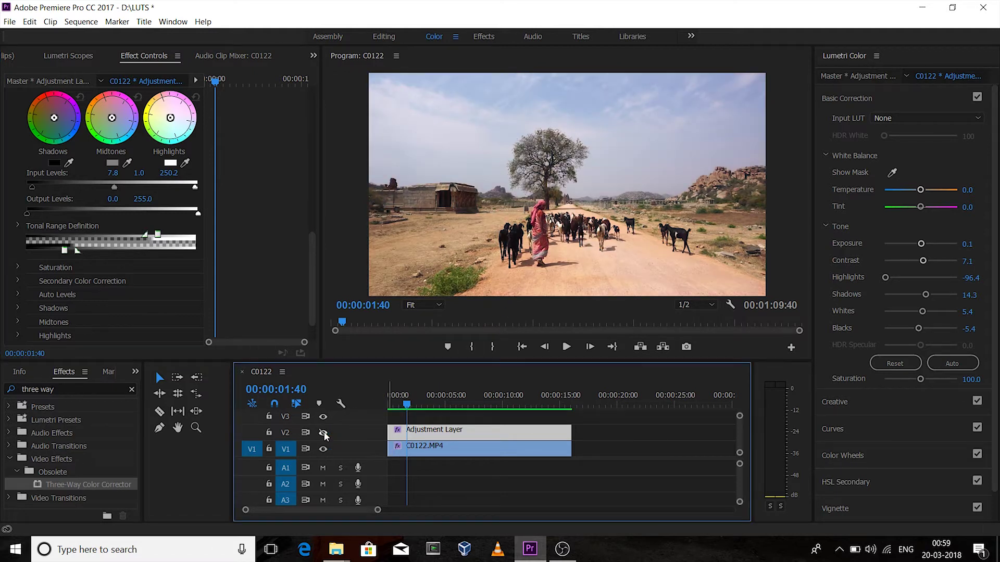
left_click(323, 433)
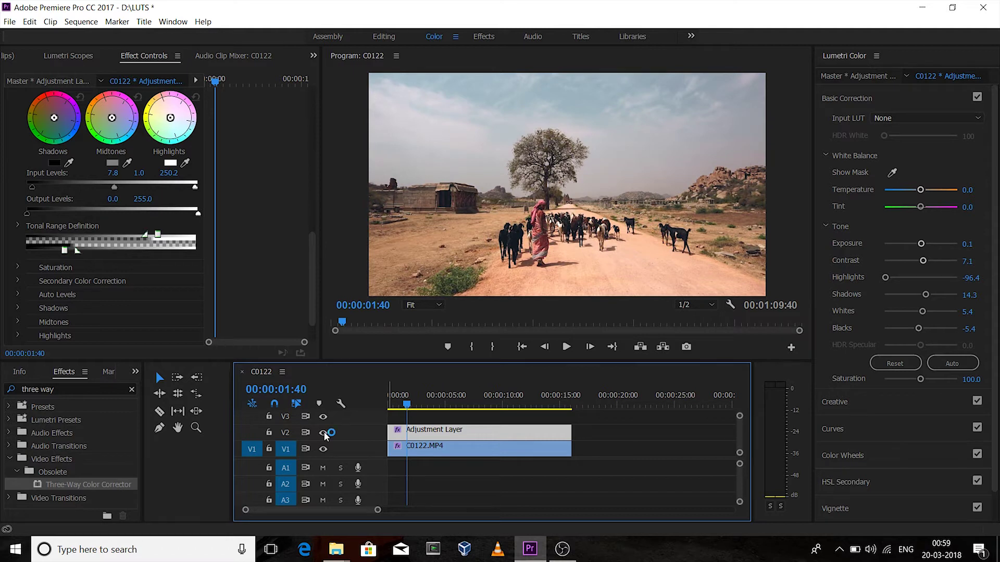
left_click(867, 401)
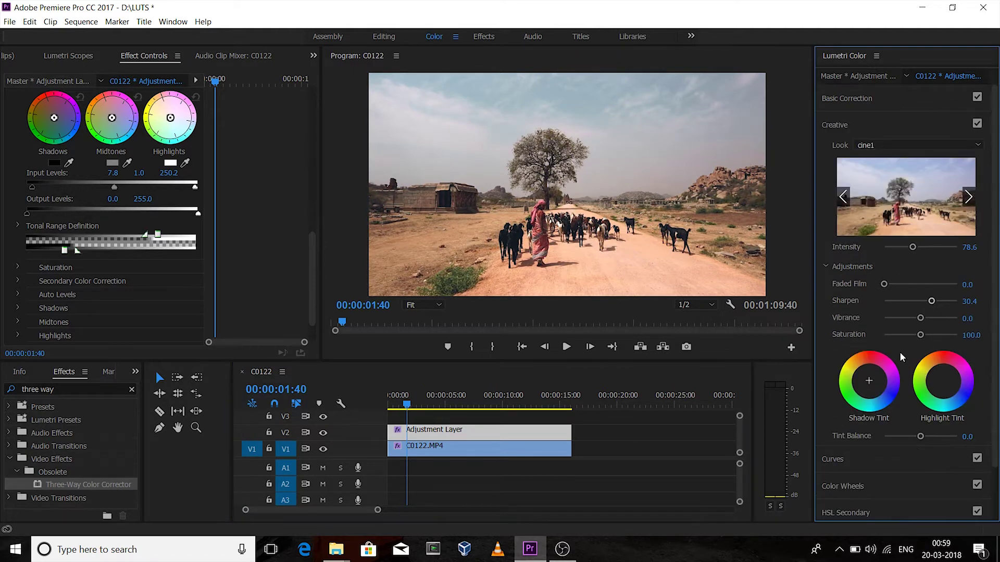
left_click_drag(933, 299, 938, 304)
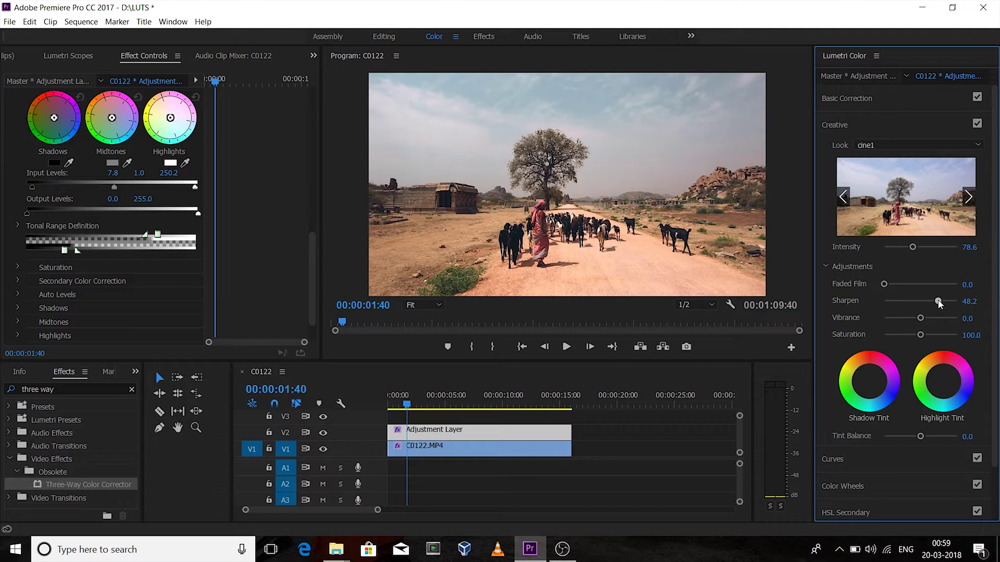
left_click_drag(378, 511, 500, 510)
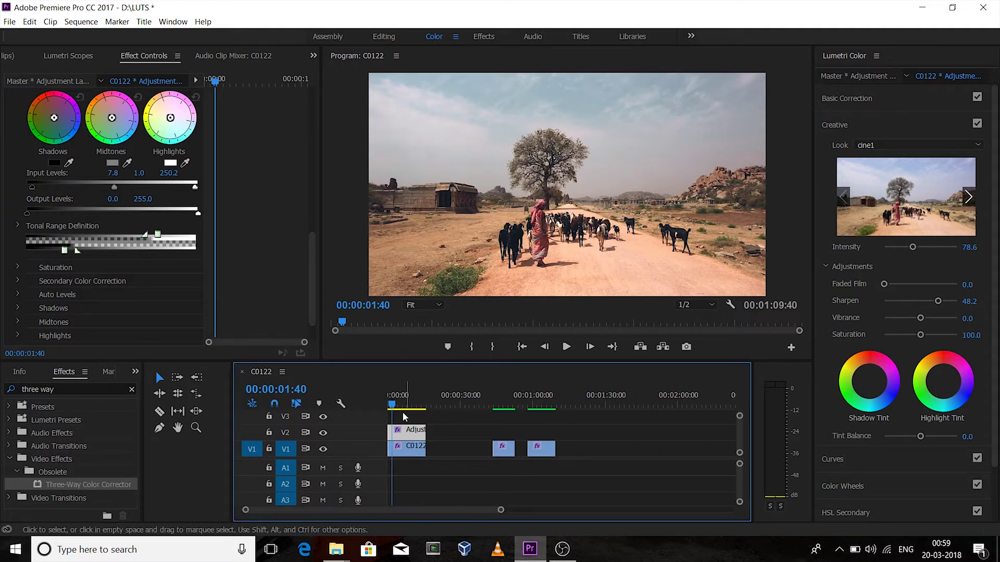
Move the playhead to the GOPR2525 clip at 01:02:13.
left_click_drag(391, 405, 501, 408)
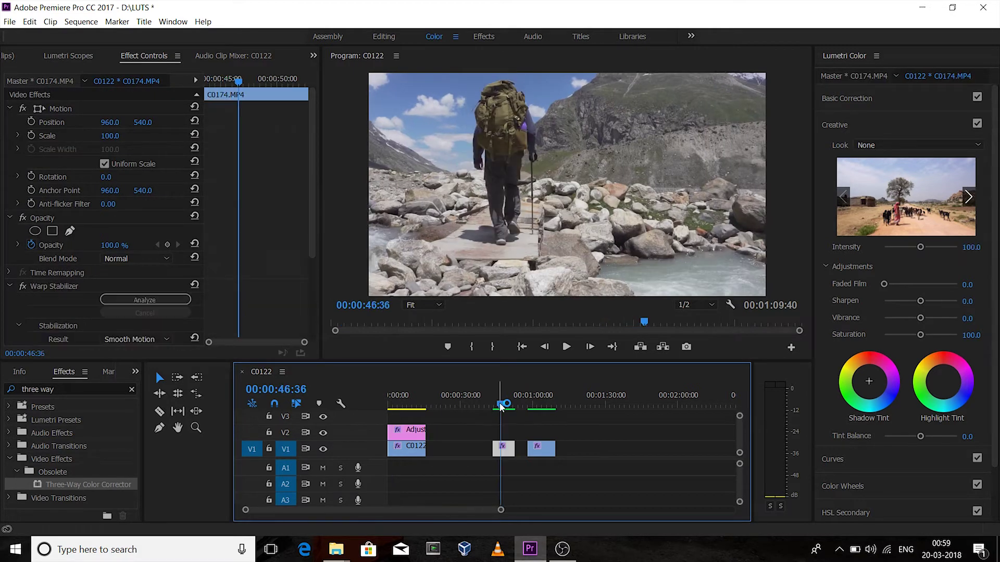
left_click_drag(501, 407, 503, 410)
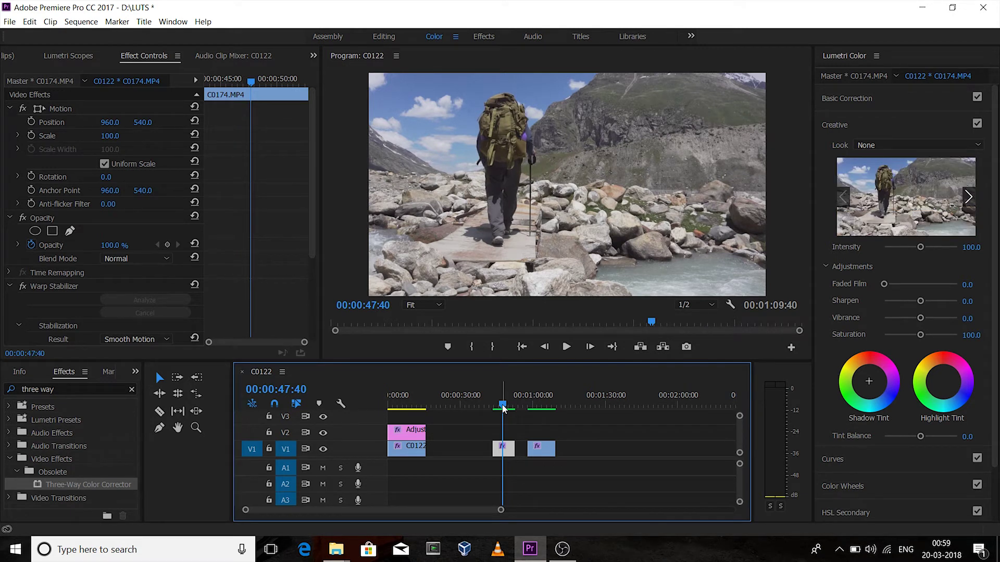
left_click(539, 410)
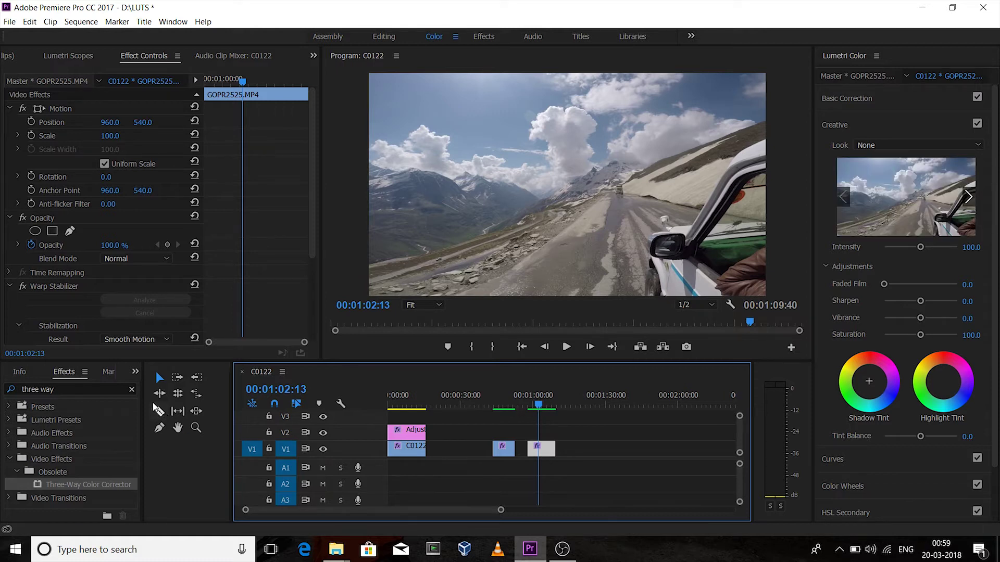
Show the Project: LUTS panel in place of the Effects browser.
left_click(136, 372)
left_click(156, 388)
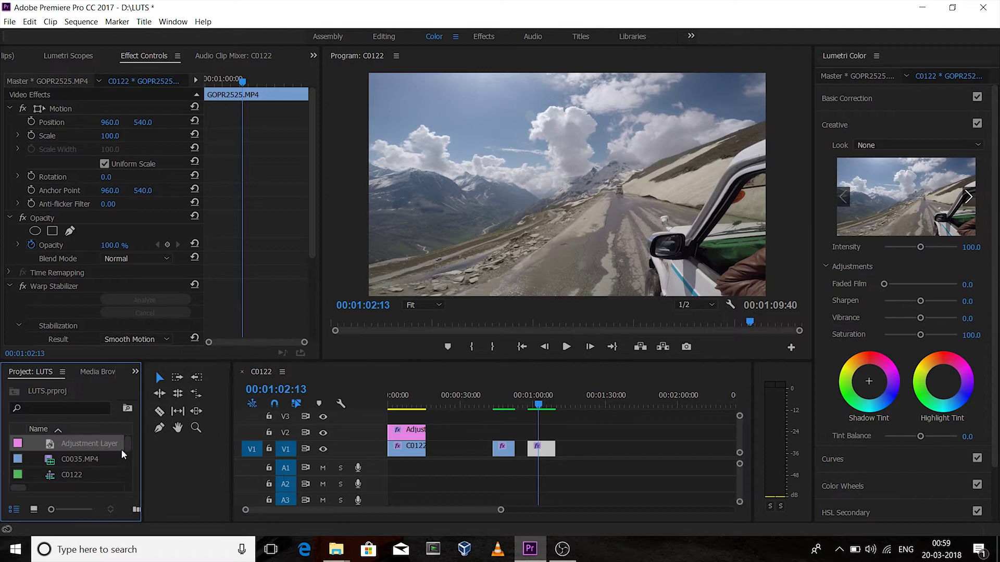
left_click_drag(128, 456, 129, 496)
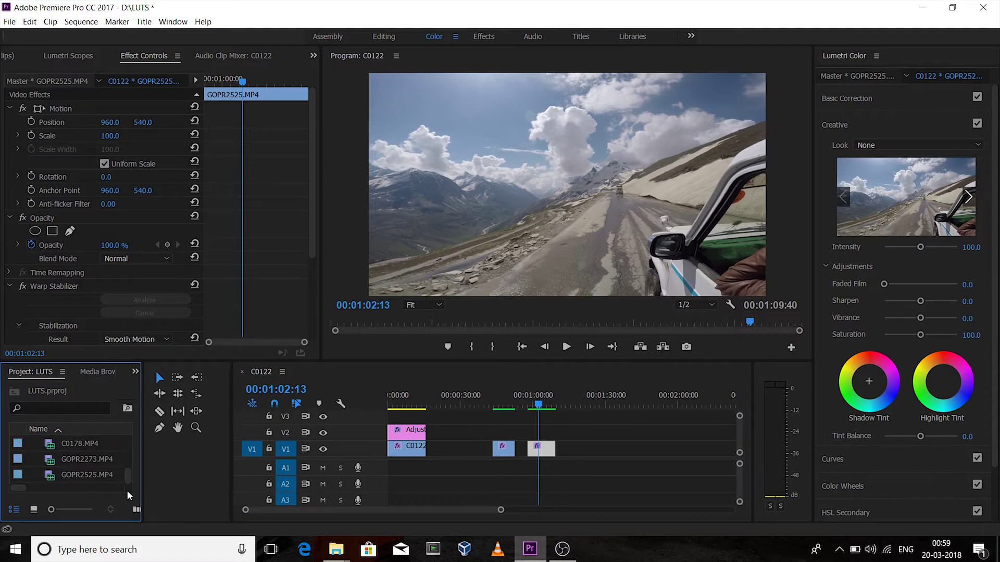
Create a 1920×1080 adjustment layer on V2 over C0174 and extend it to C0174's end.
right_click(96, 487)
mouse_move(167, 436)
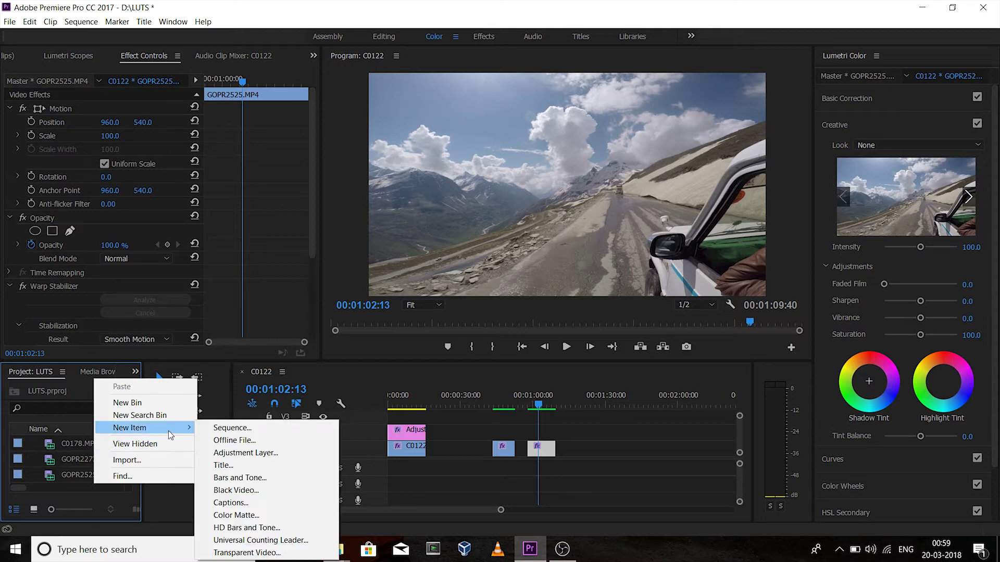
left_click(224, 453)
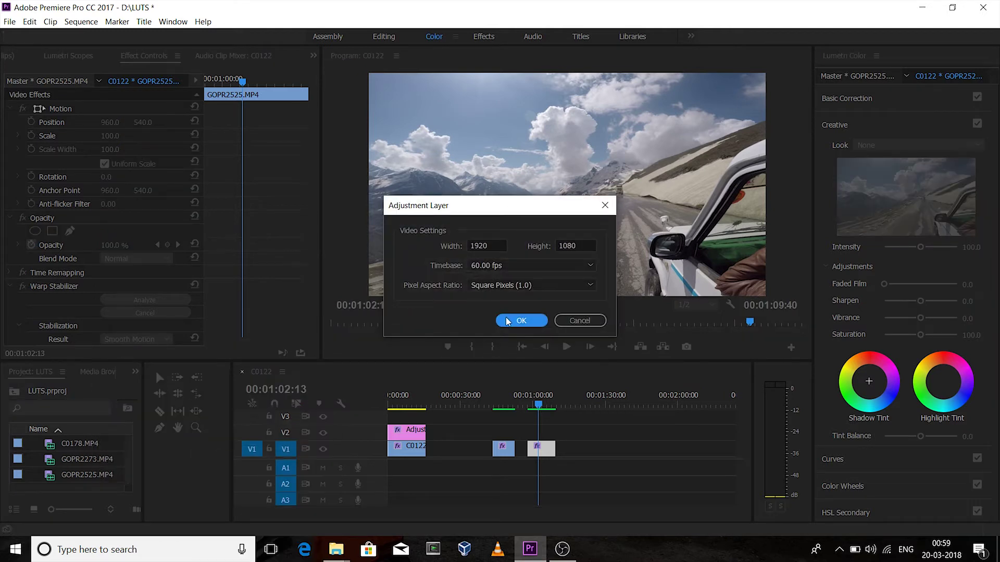
left_click(507, 320)
left_click_drag(86, 440, 498, 434)
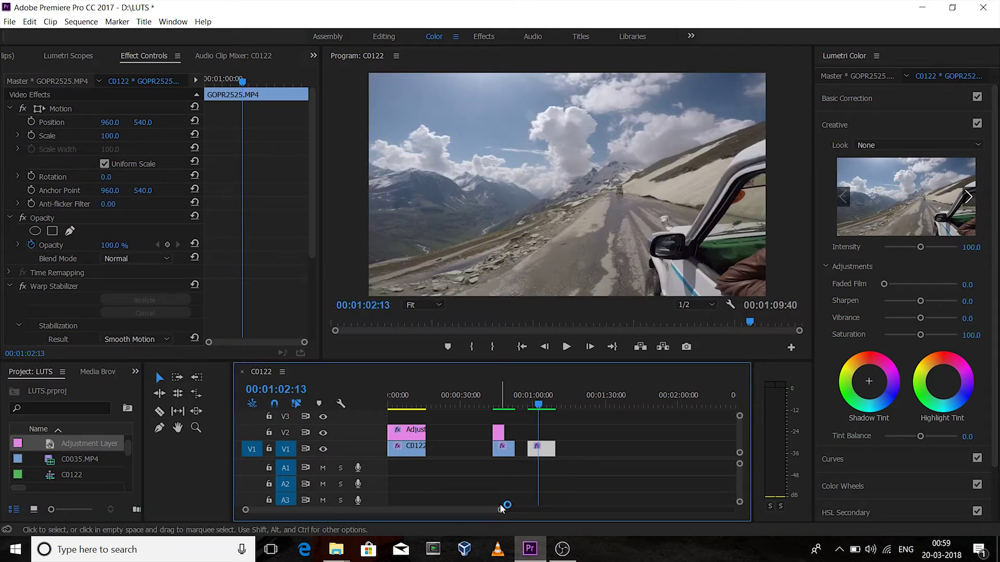
left_click_drag(500, 508, 442, 509)
left_click_drag(484, 429, 504, 429)
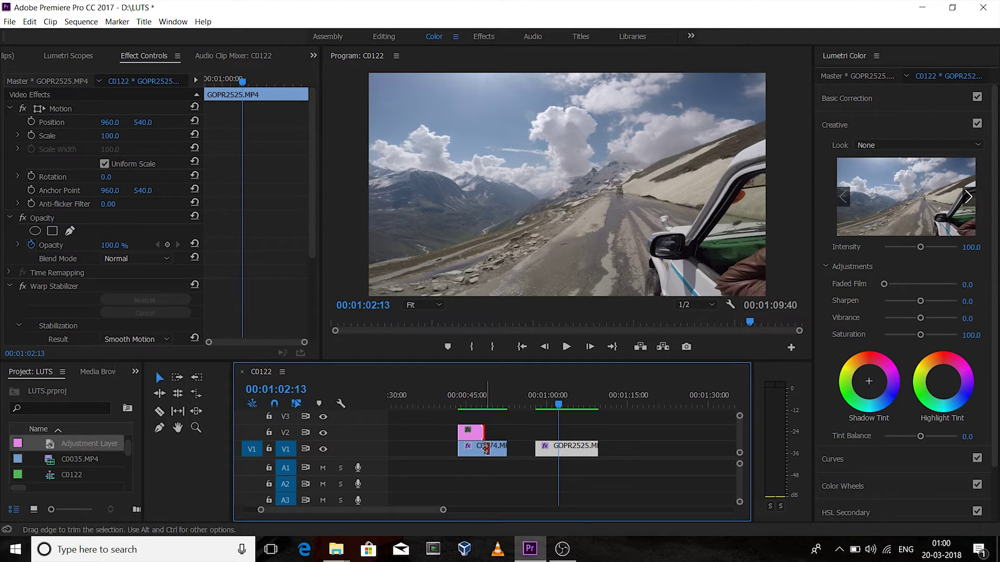
left_click_drag(484, 430, 507, 430)
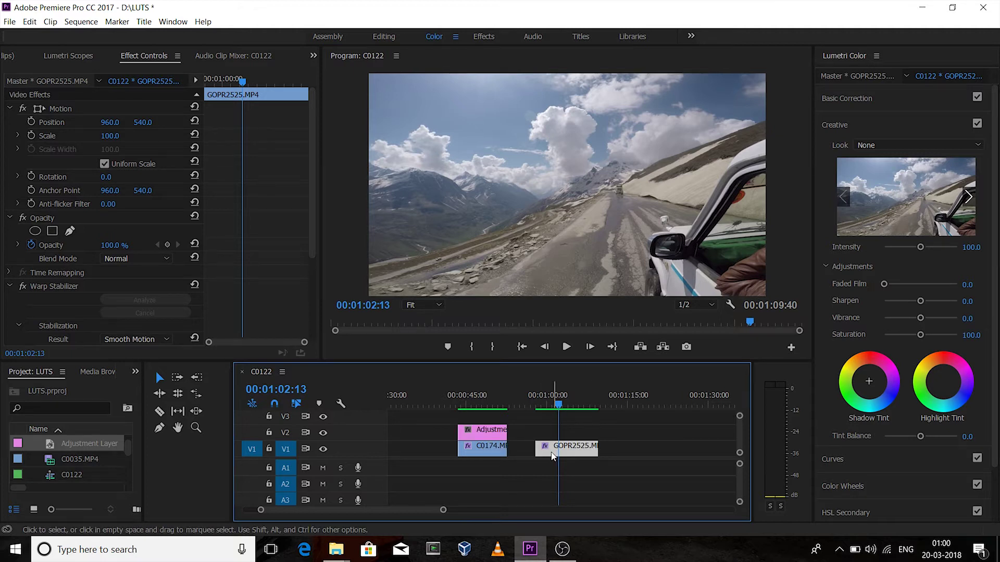
left_click_drag(127, 444, 127, 484)
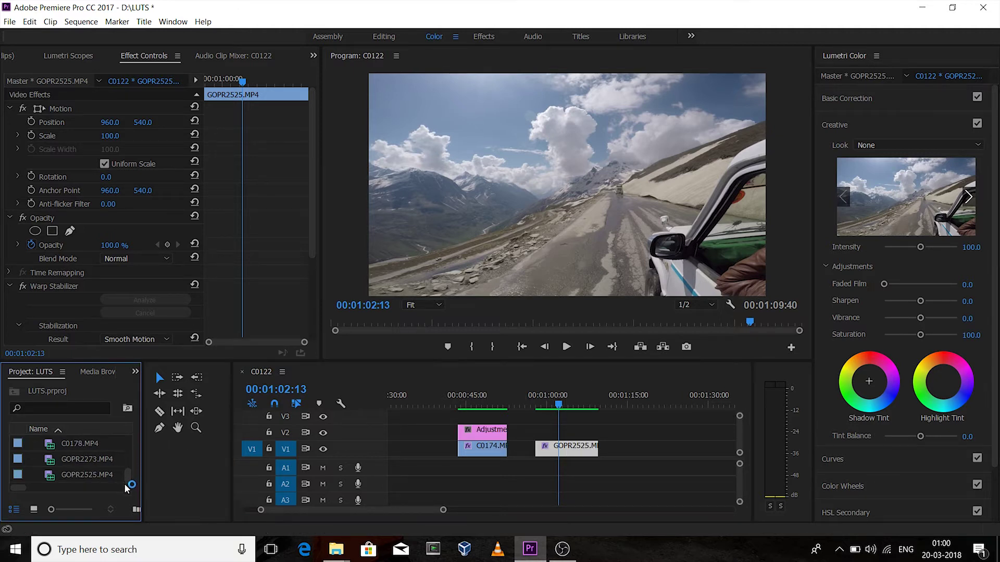
Enlarge the timeline and project panels.
right_click(85, 481)
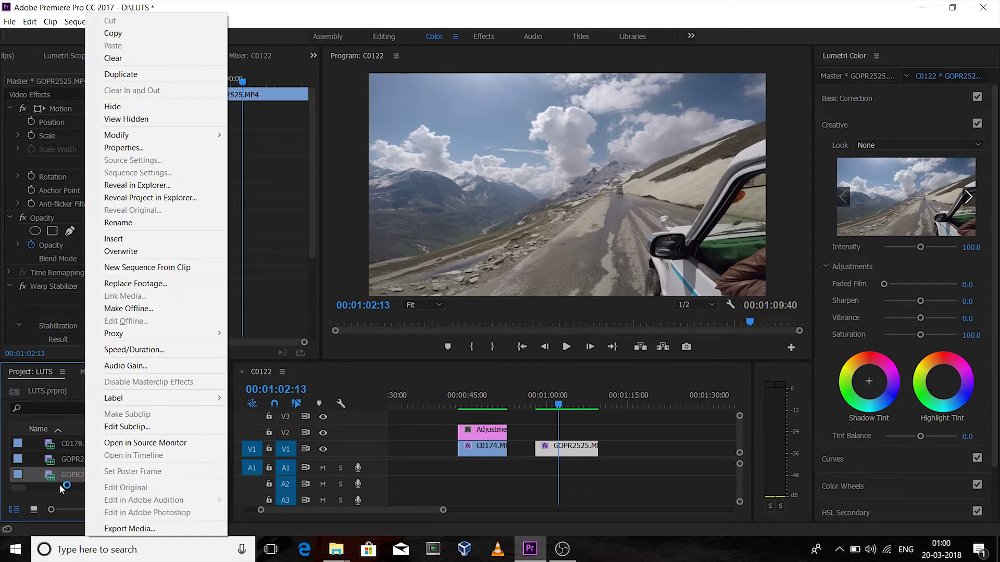
left_click(59, 484)
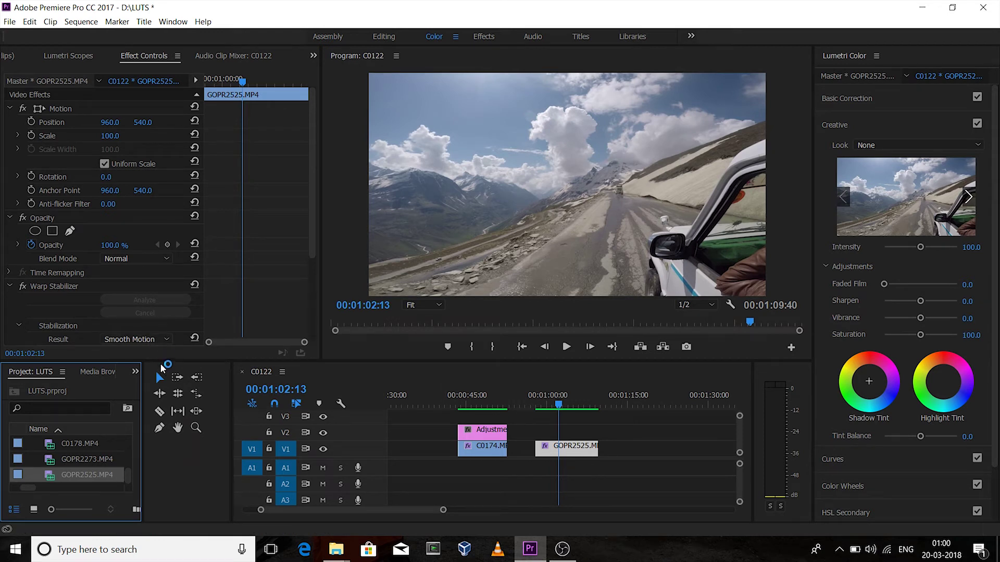
left_click_drag(163, 361, 163, 336)
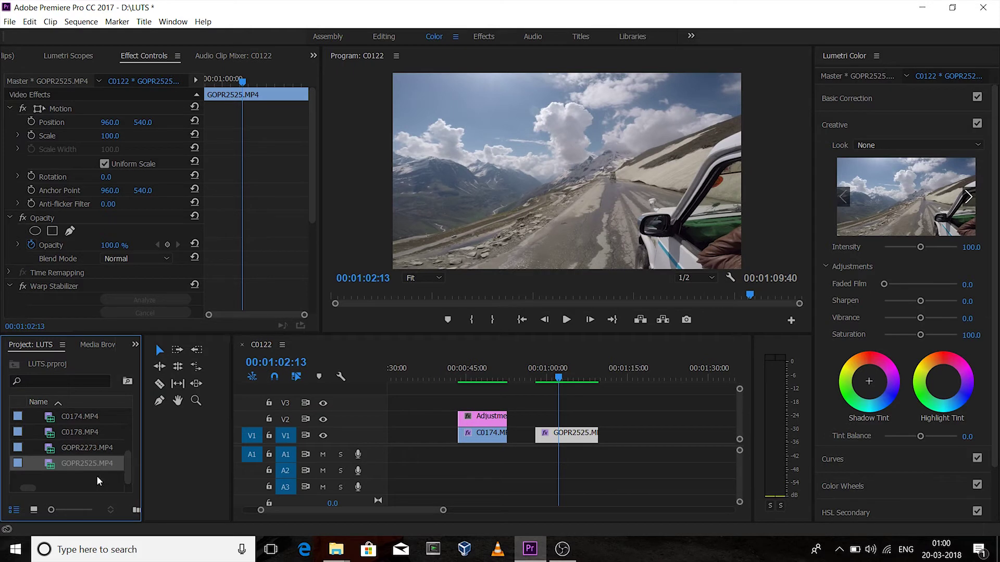
Add another adjustment layer on V2 above GOPR2525, then select the one over C0174.
right_click(99, 481)
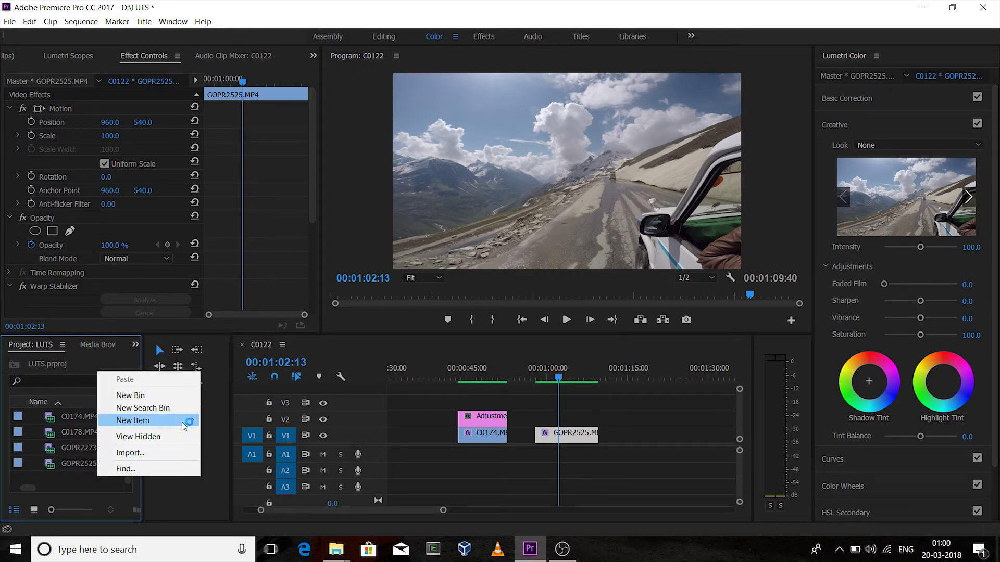
mouse_move(190, 426)
left_click(249, 445)
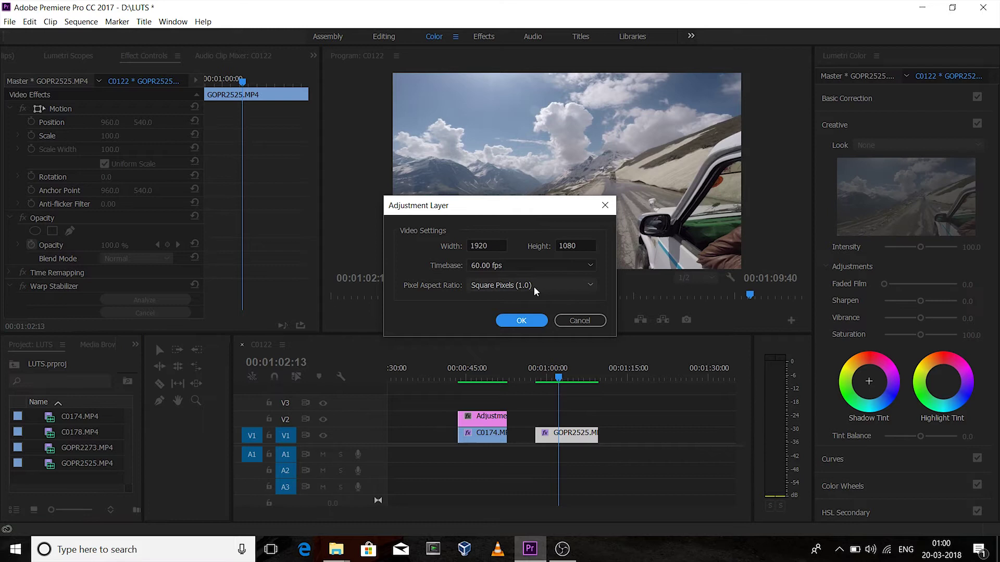
left_click(534, 316)
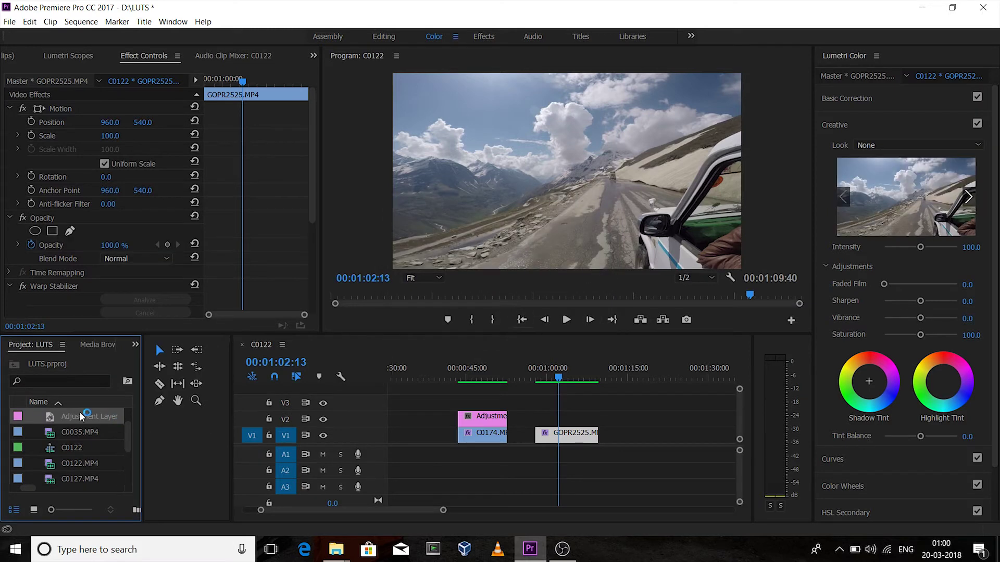
left_click_drag(83, 417, 598, 417)
left_click_drag(555, 376, 490, 375)
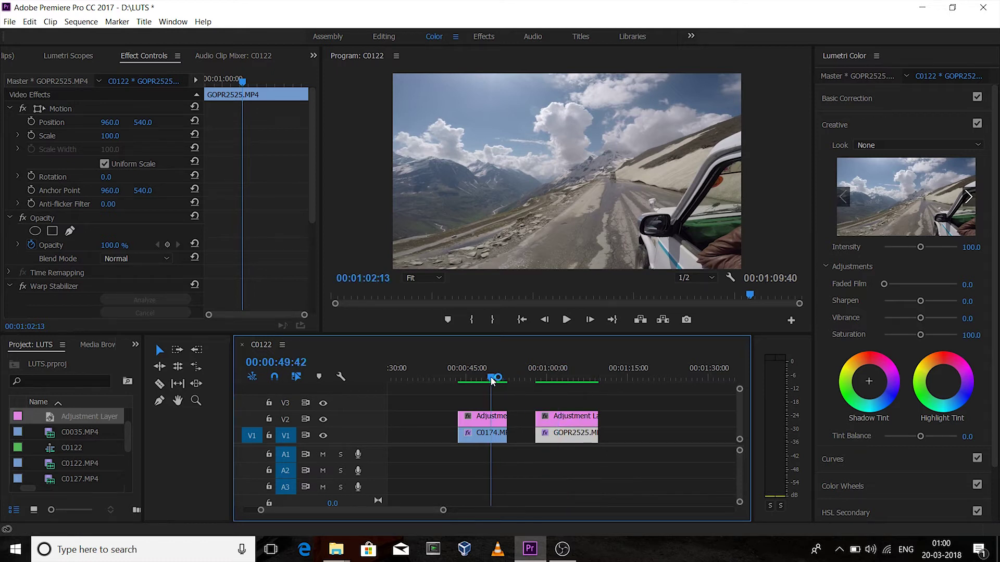
left_click(488, 422)
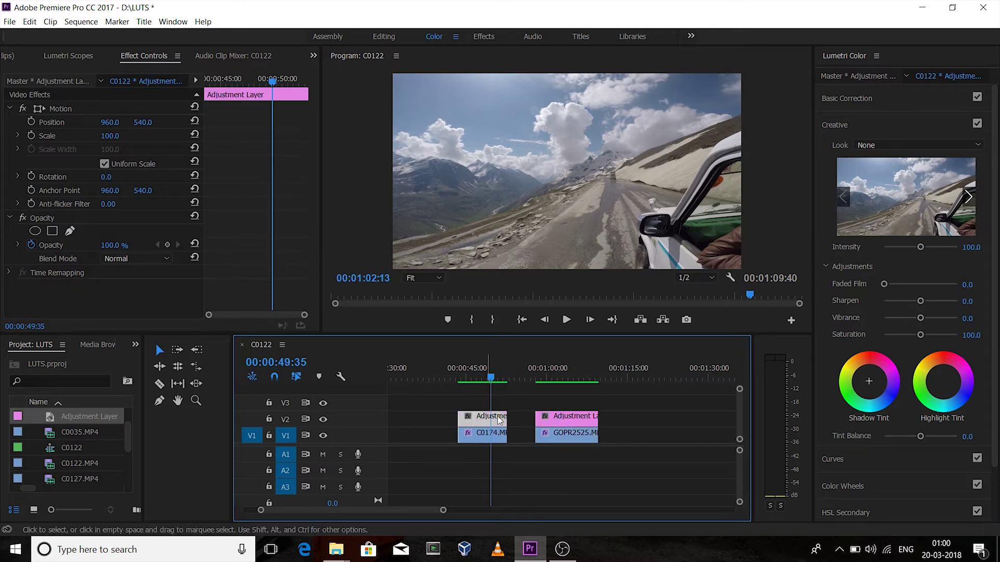
Load cine2.cube as the Creative look and compare by toggling V2 off and on.
left_click(890, 150)
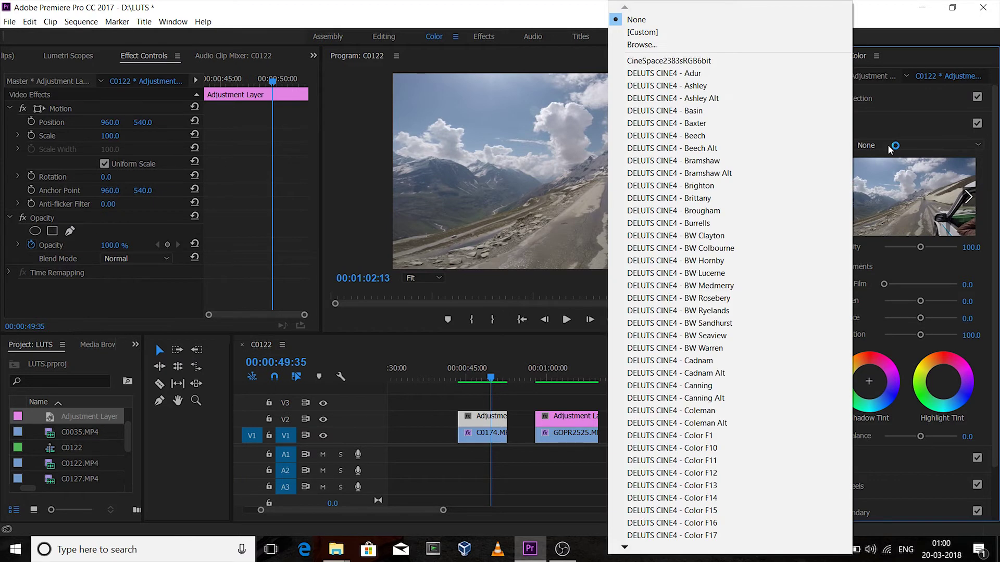
left_click(677, 48)
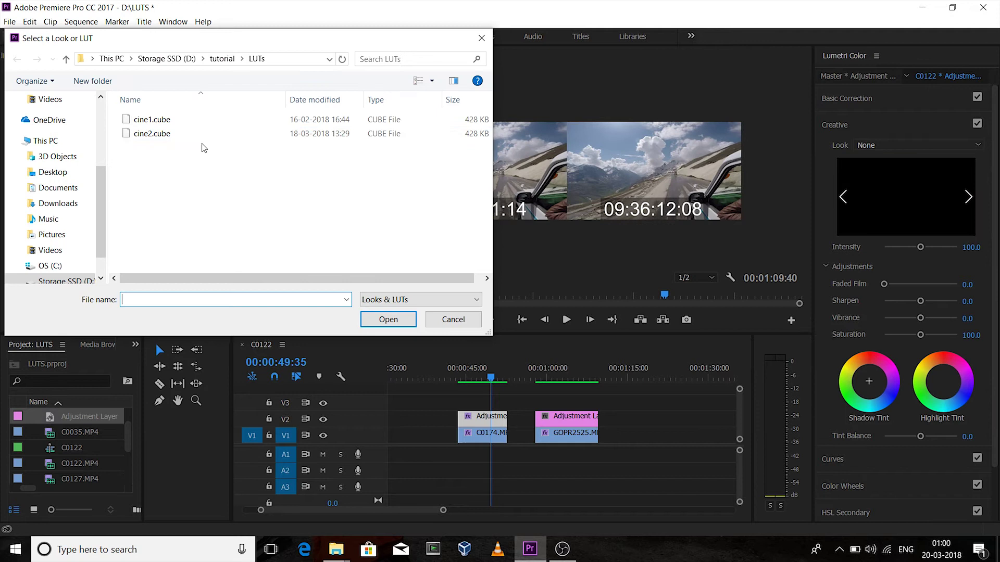
left_click(167, 134)
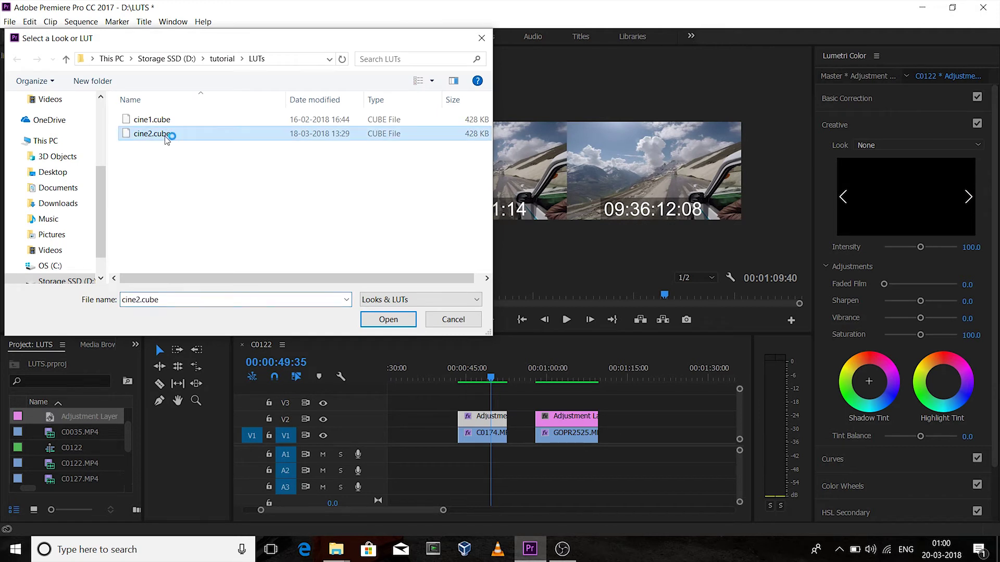
left_click(383, 319)
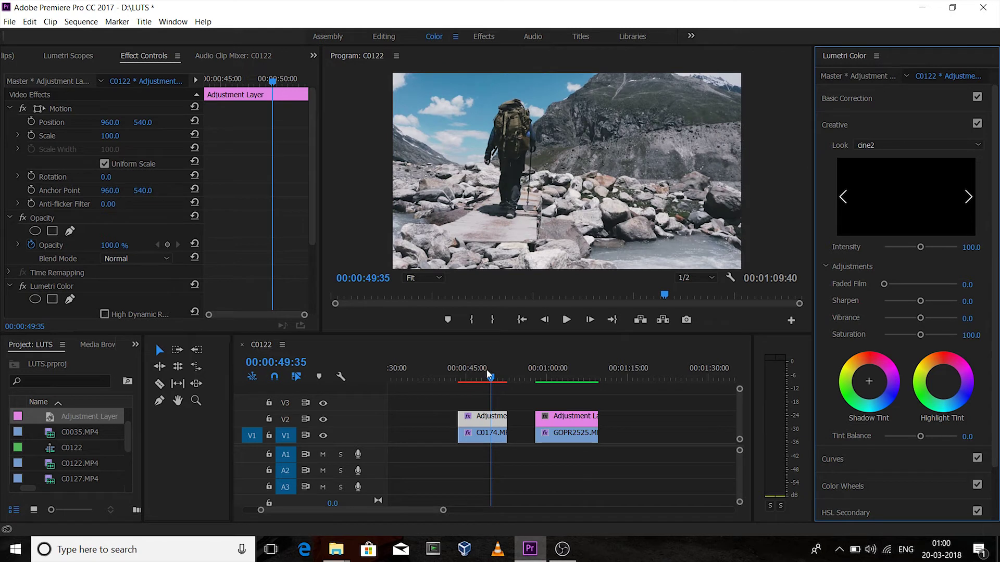
left_click(324, 419)
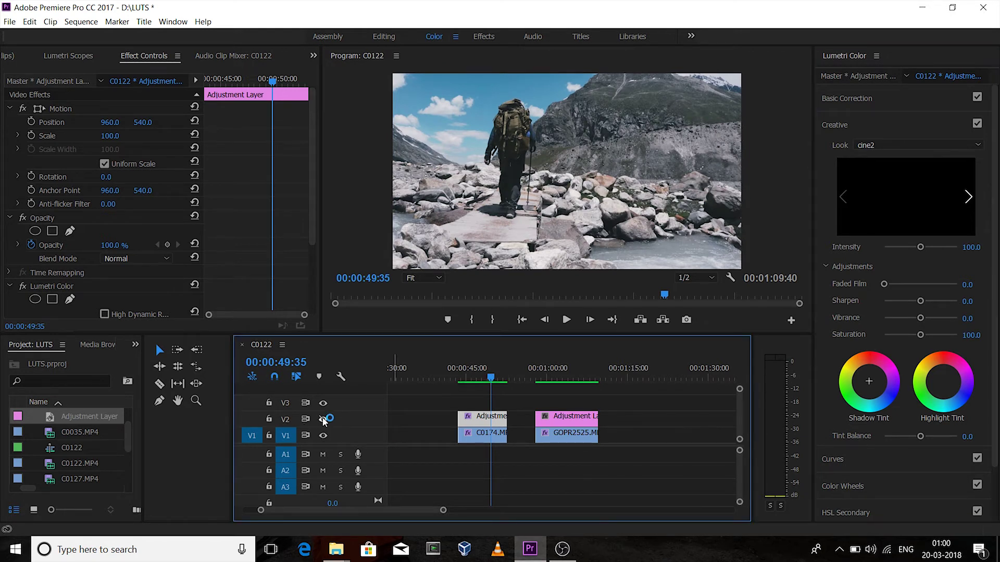
left_click(324, 419)
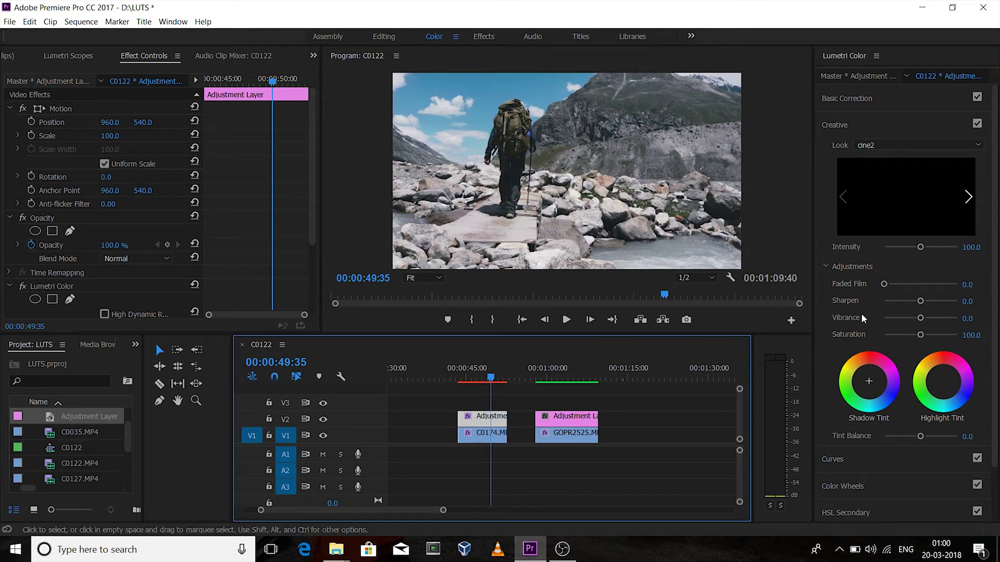
Lower the cine2 look intensity to 80.4 and set Sharpen to 26.8.
left_click_drag(923, 250, 909, 249)
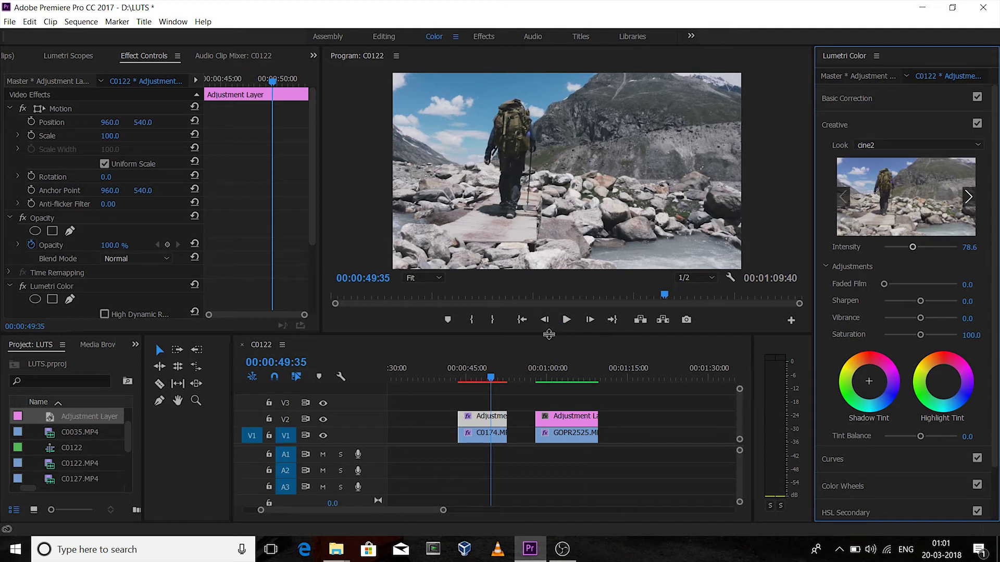
left_click_drag(549, 335, 548, 372)
left_click_drag(912, 248, 918, 253)
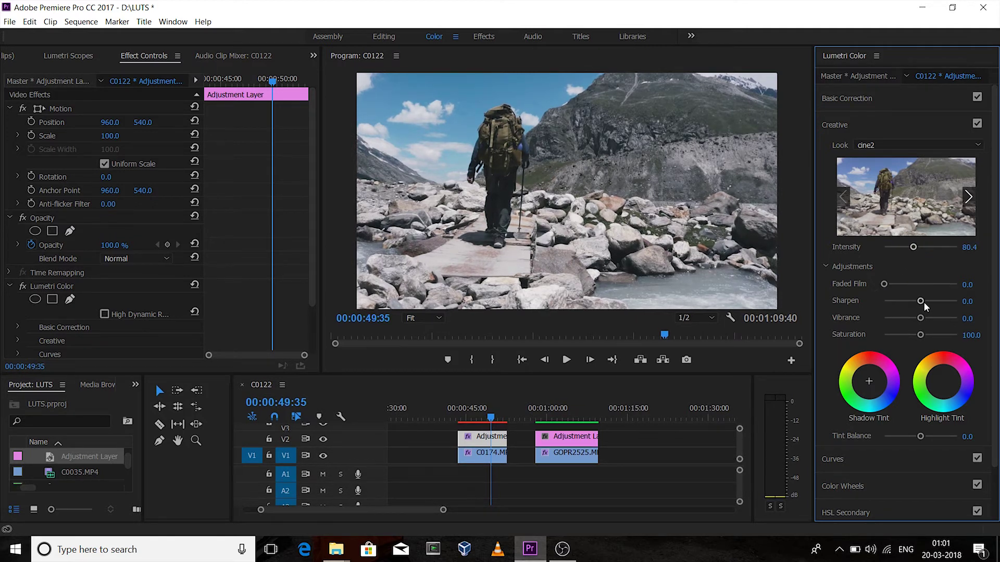
left_click_drag(922, 304, 929, 302)
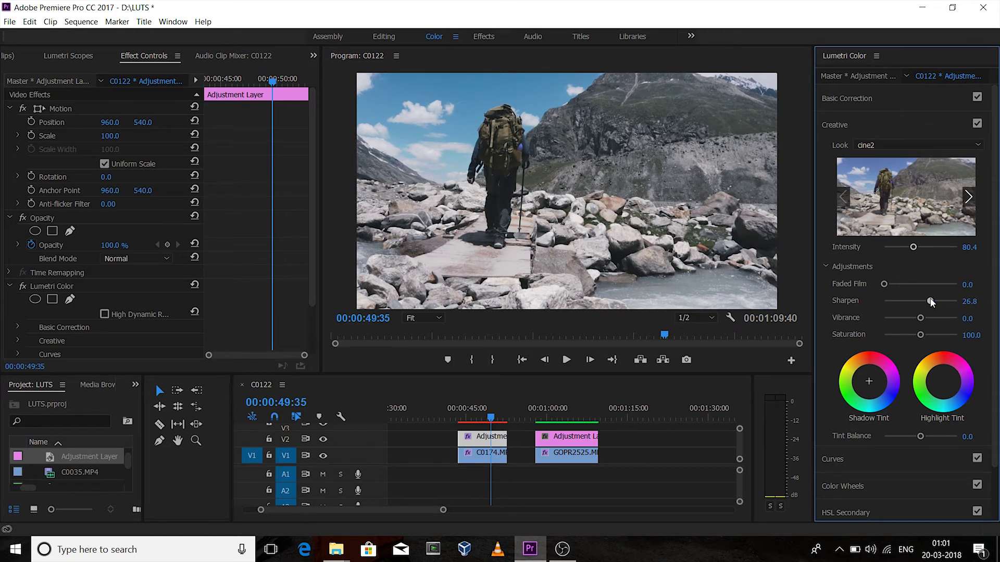
left_click(874, 104)
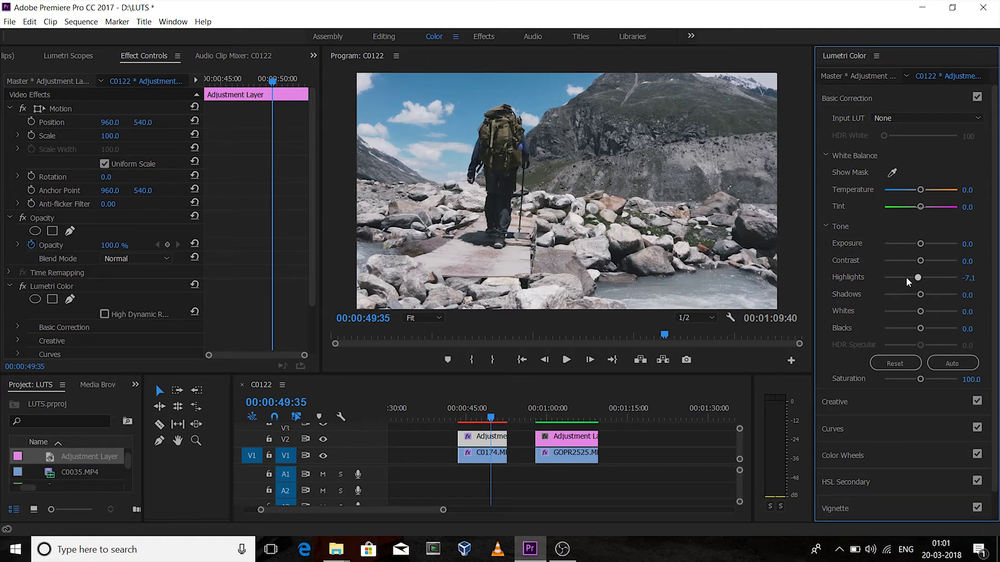
Set Highlights -64.3, Exposure 0.1, Shadows 8.9, Whites 10.7 and Blacks -14.3 in Basic Correction.
left_click_drag(920, 279, 896, 278)
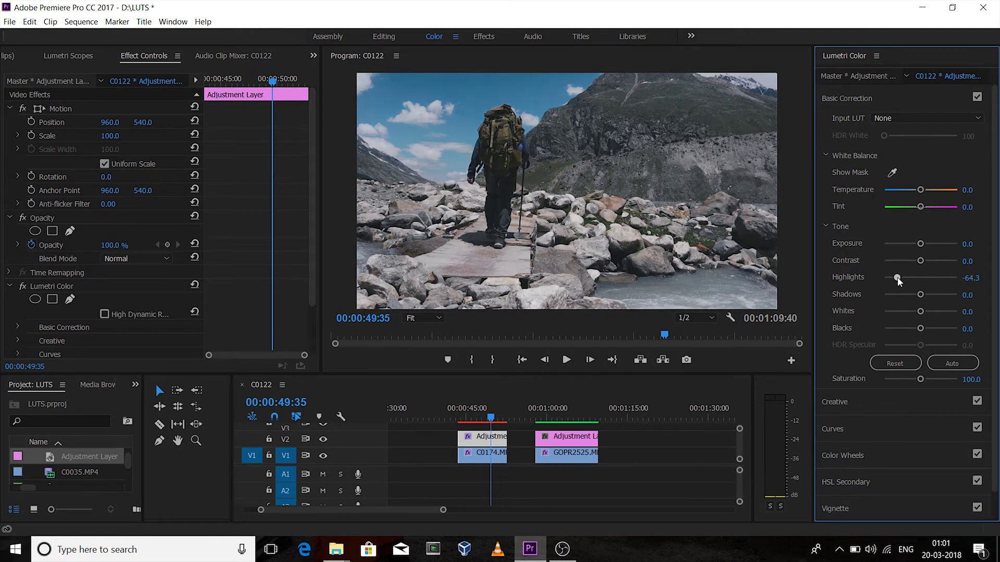
left_click(974, 241)
type("0.1")
key("Return")
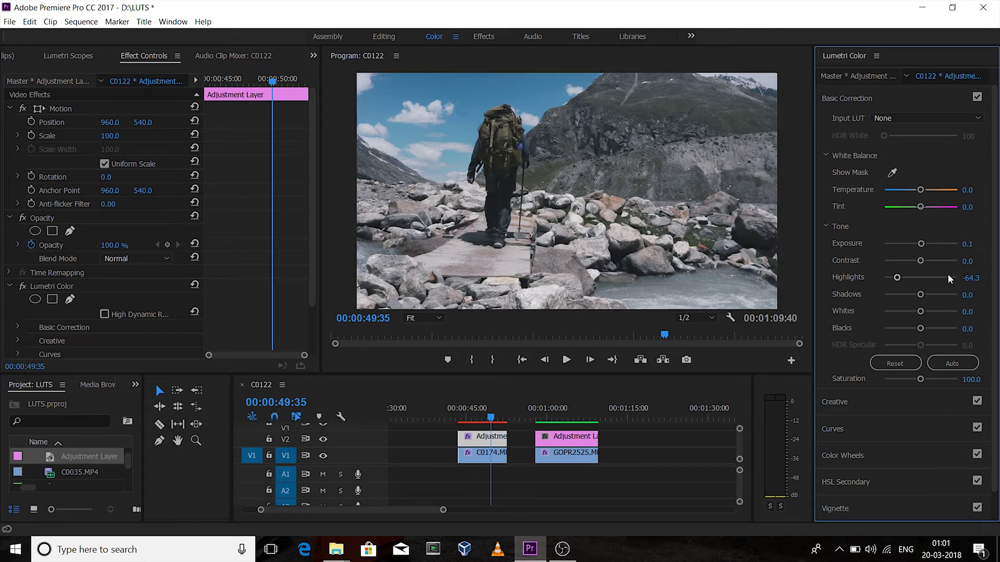
left_click_drag(921, 297, 925, 314)
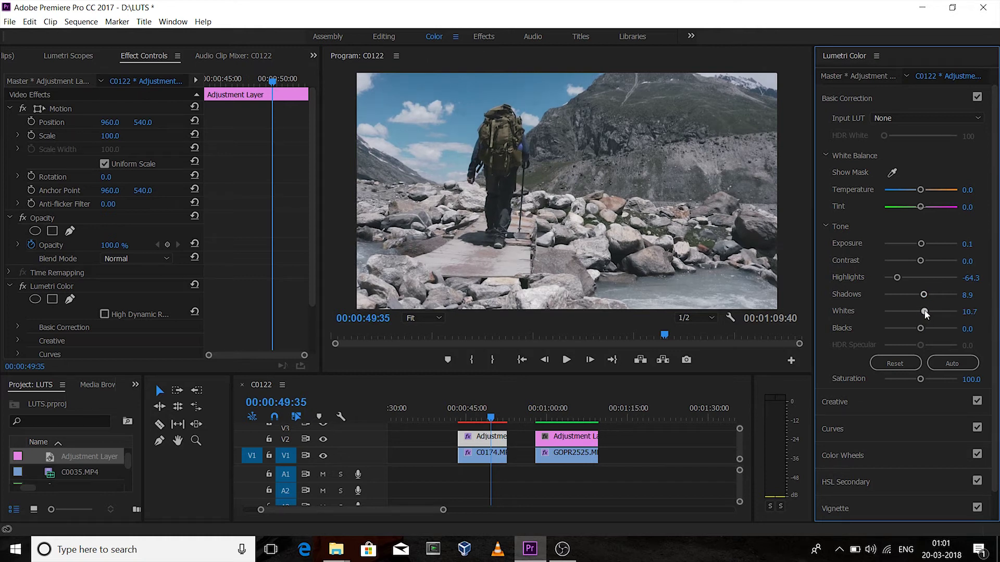
left_click_drag(921, 330, 917, 330)
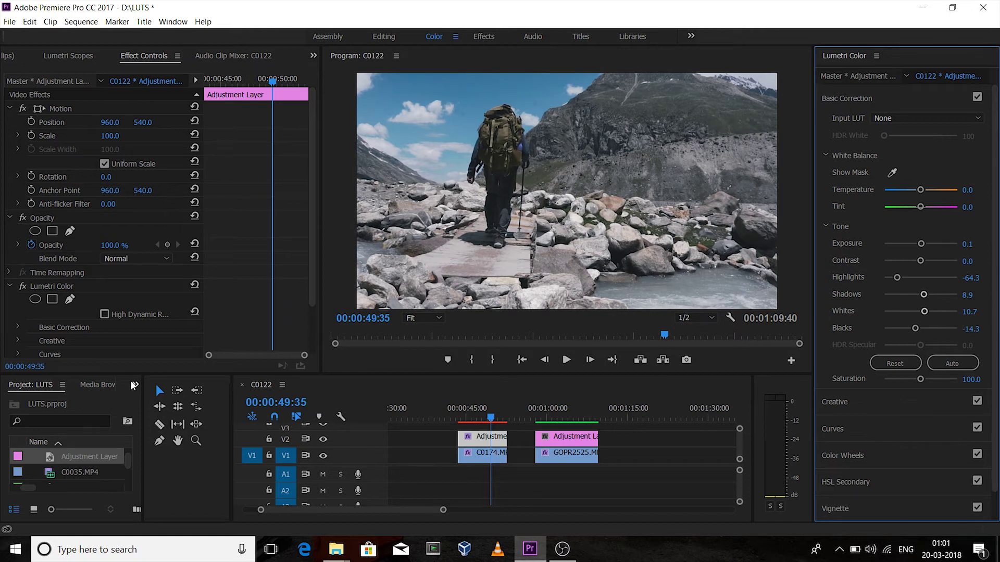
left_click(135, 385)
Apply the Three-Way Color Corrector from Effects to the first V2 adjustment layer.
left_click(154, 458)
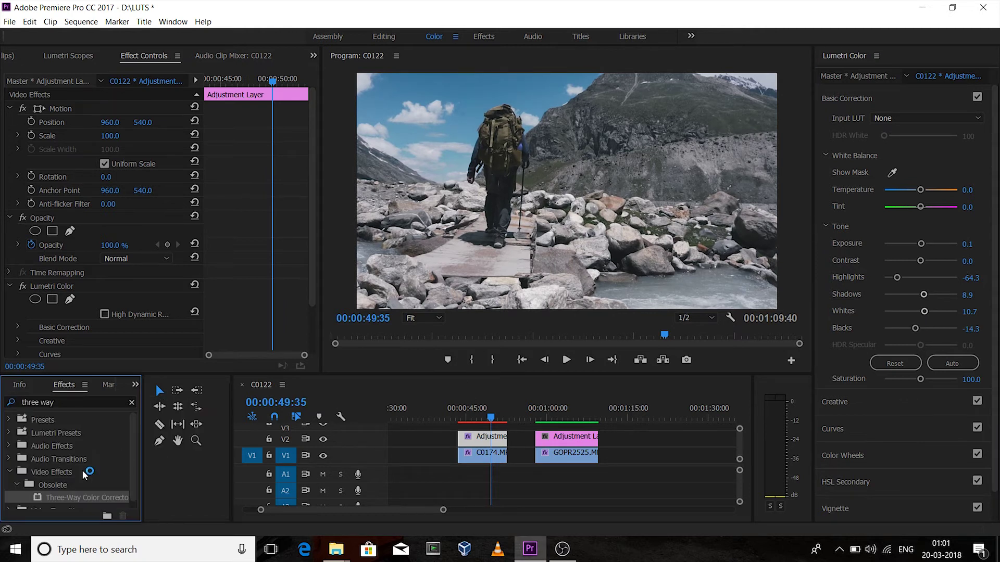
left_click_drag(73, 497, 464, 437)
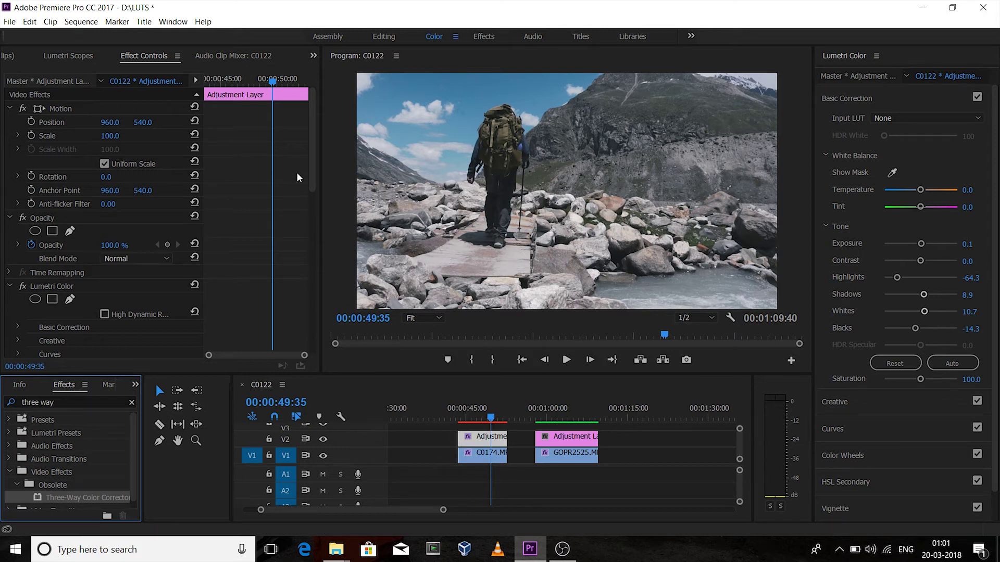
left_click_drag(313, 174, 310, 337)
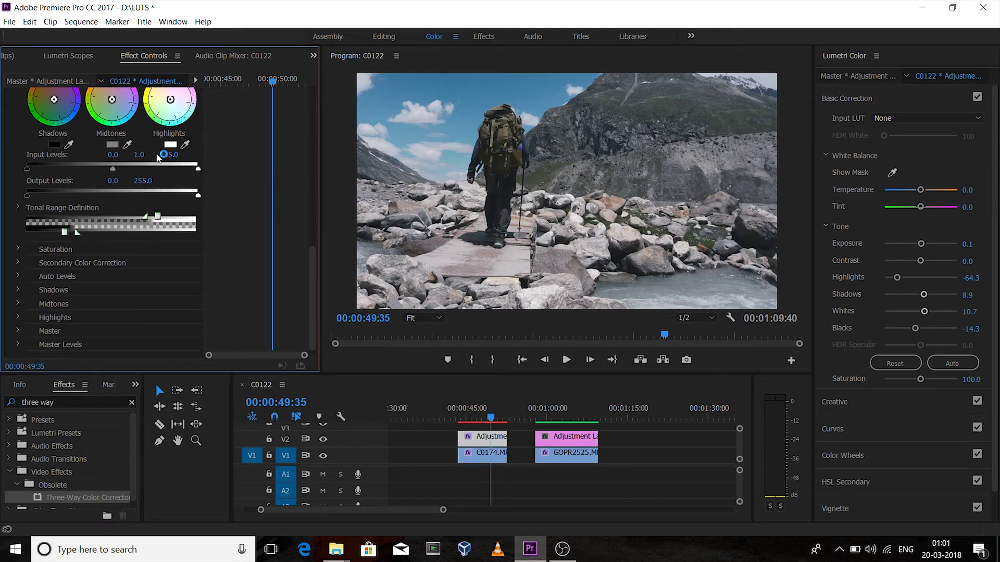
Set the corrector's input levels to 9.7 and 250.2, toggling V2 output to compare.
left_click_drag(198, 169, 196, 169)
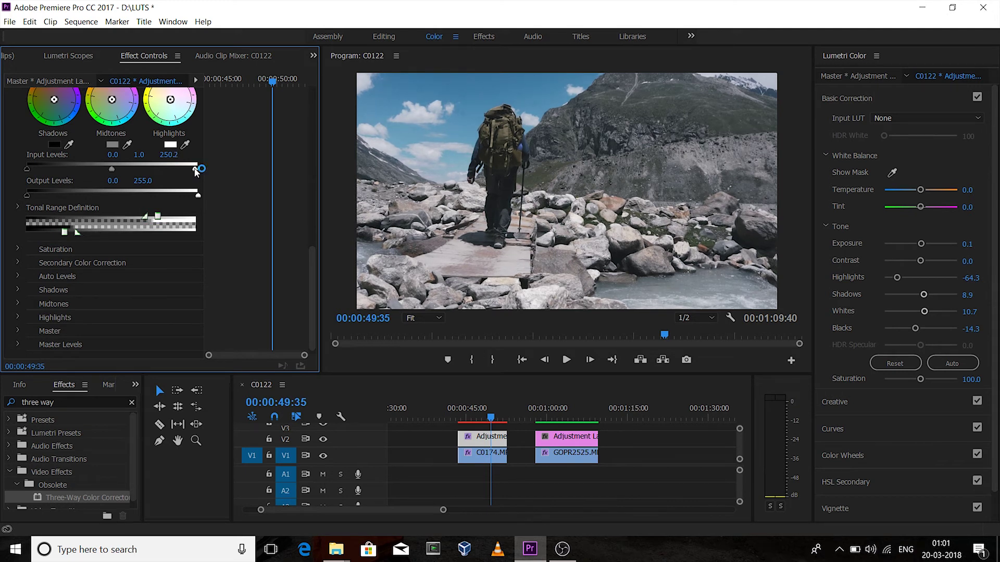
left_click_drag(29, 169, 33, 170)
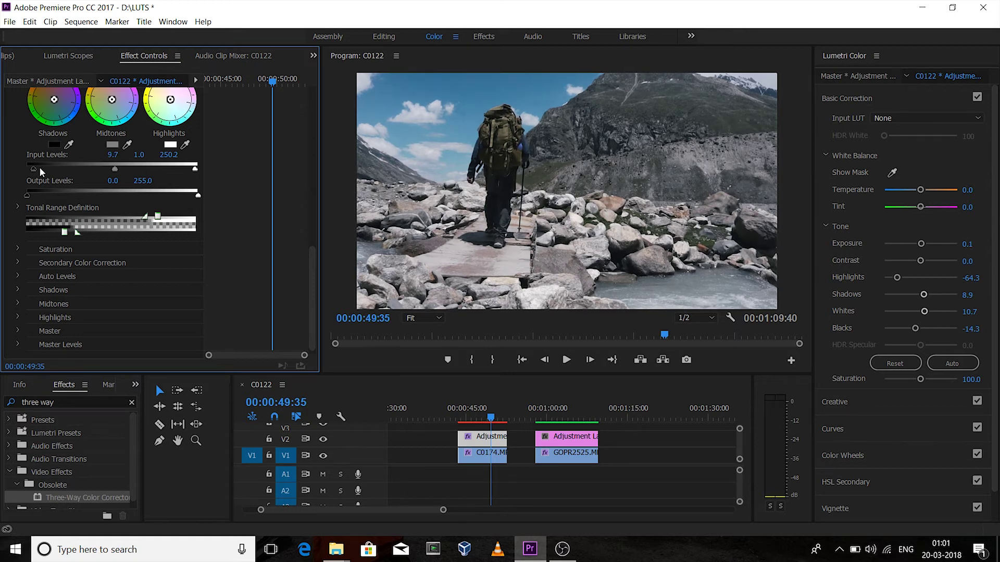
left_click(324, 440)
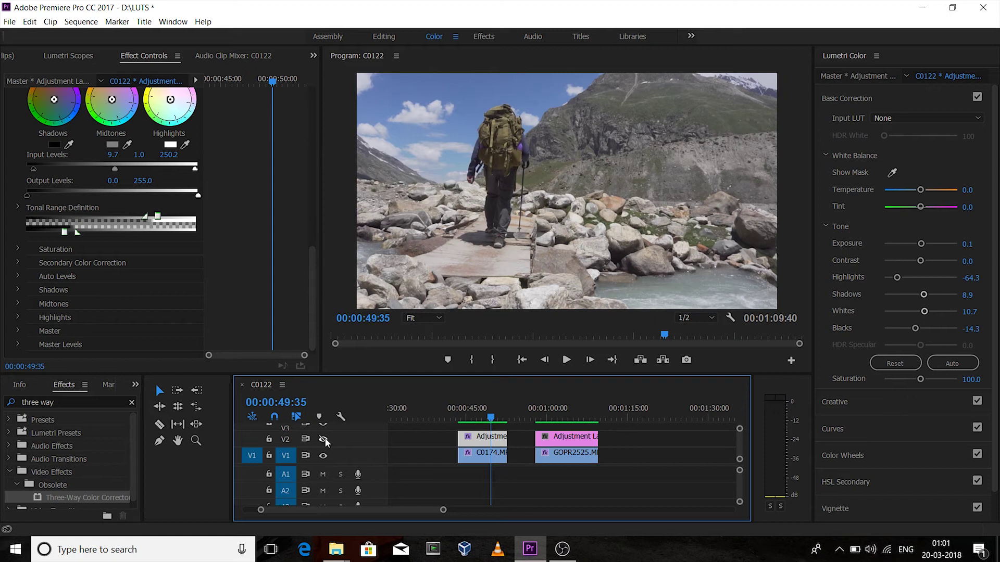
left_click(323, 440)
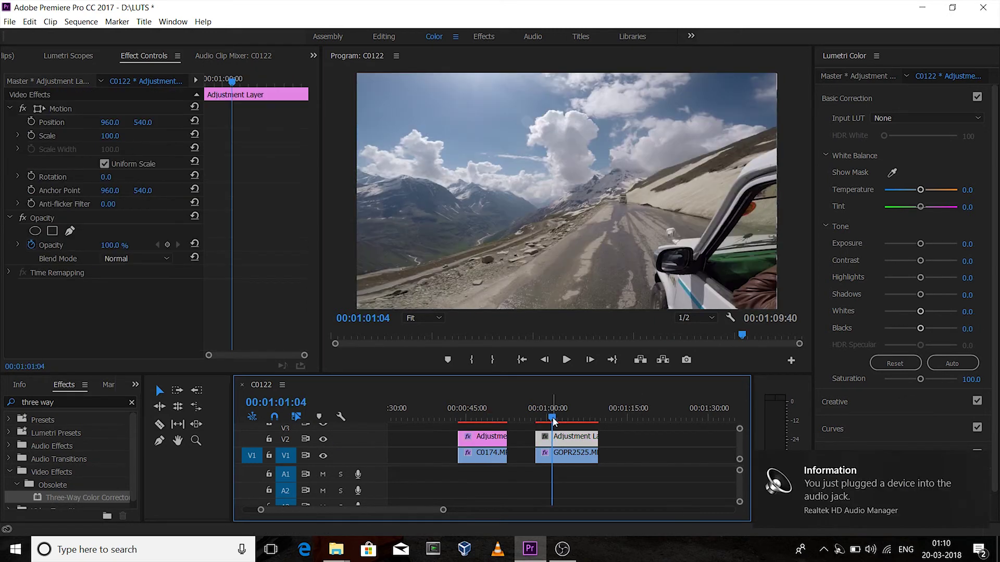
On the adjustment layer over GOPR2525, load cine2.cube as the Lumetri Creative Look.
left_click(553, 422)
left_click_drag(553, 422, 557, 421)
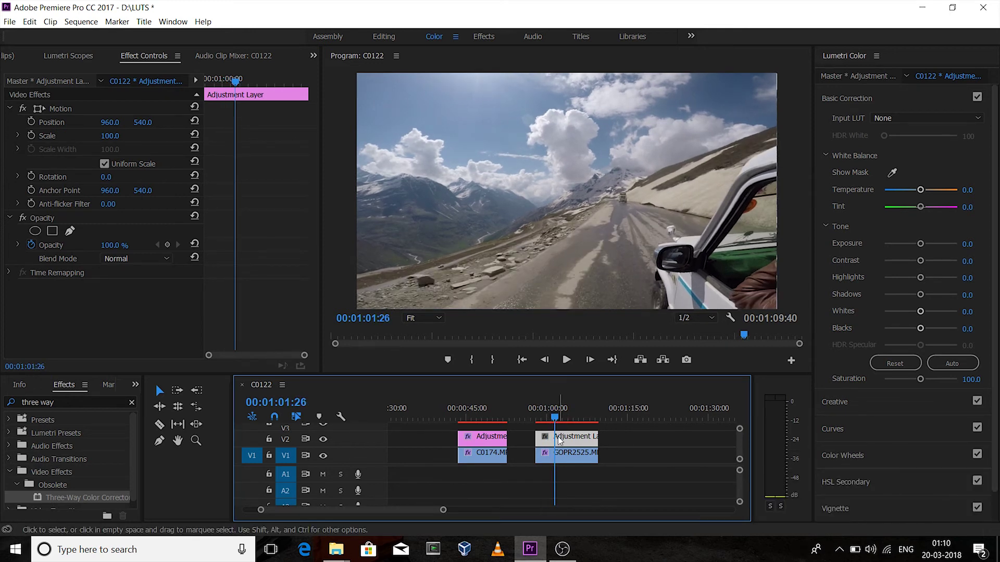
left_click(865, 407)
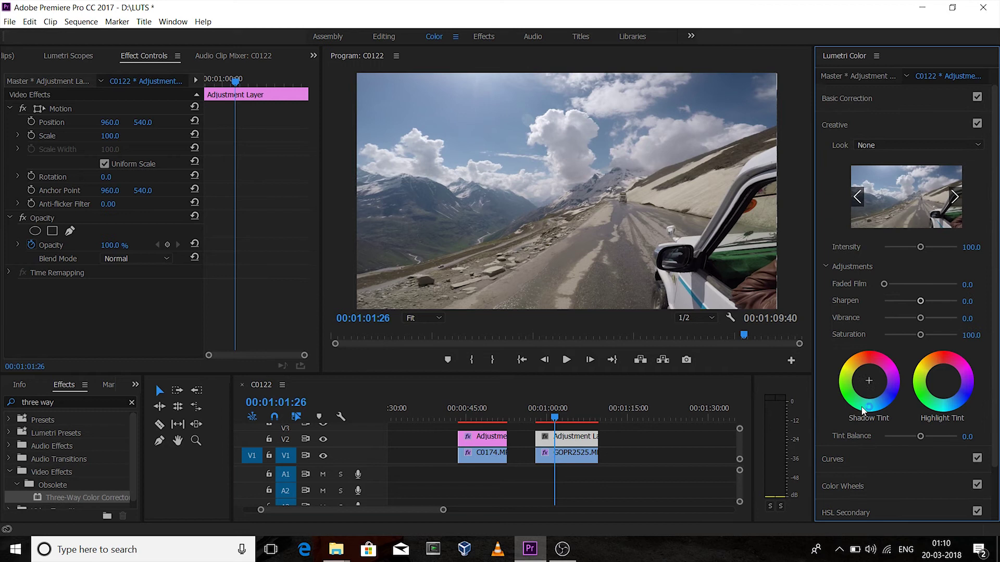
left_click(881, 151)
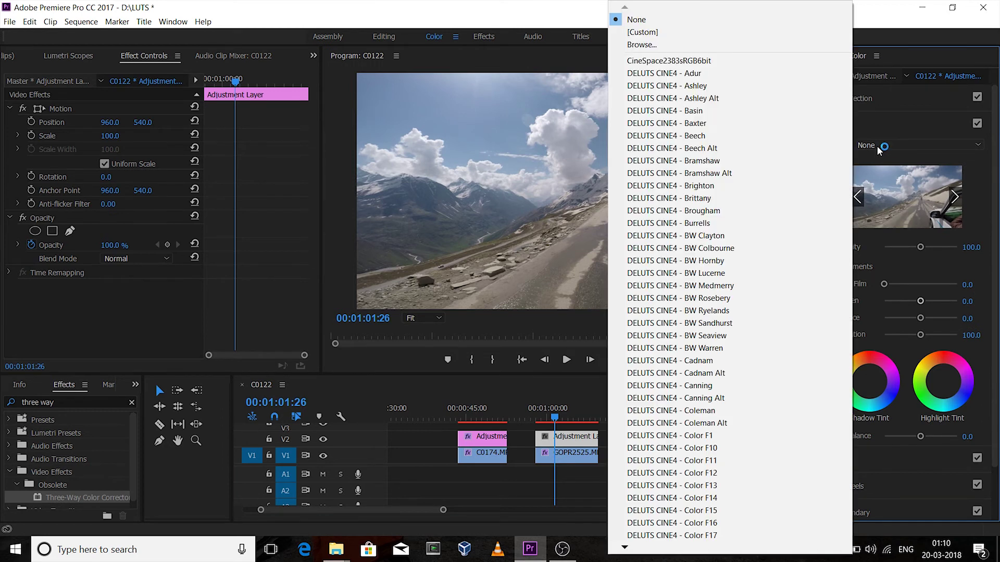
left_click(680, 46)
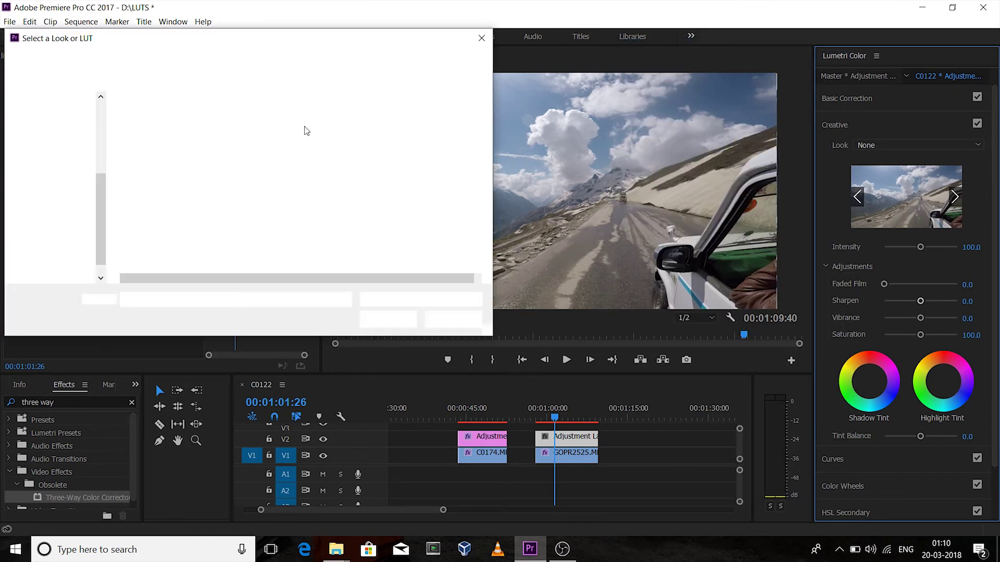
left_click(174, 134)
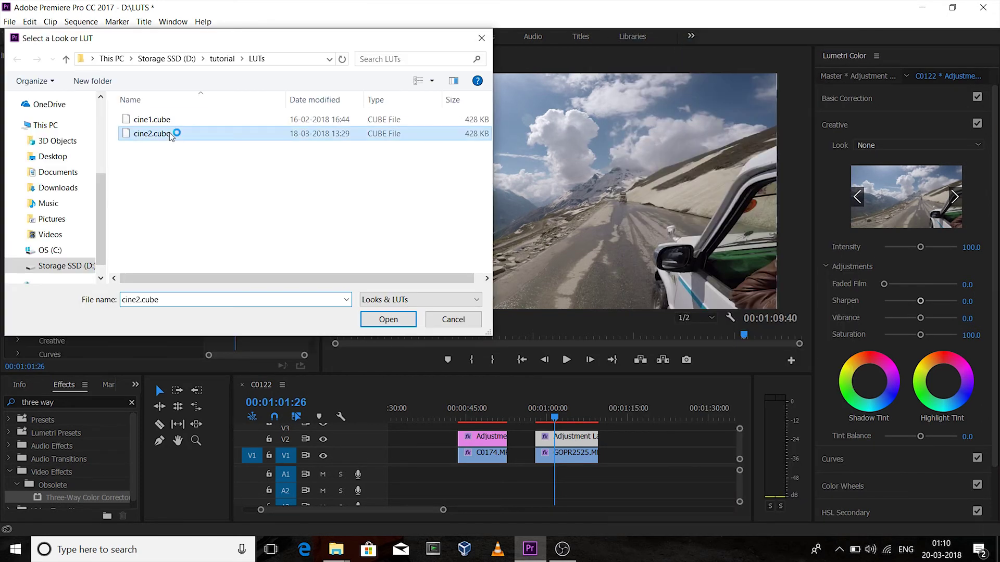
left_click(391, 319)
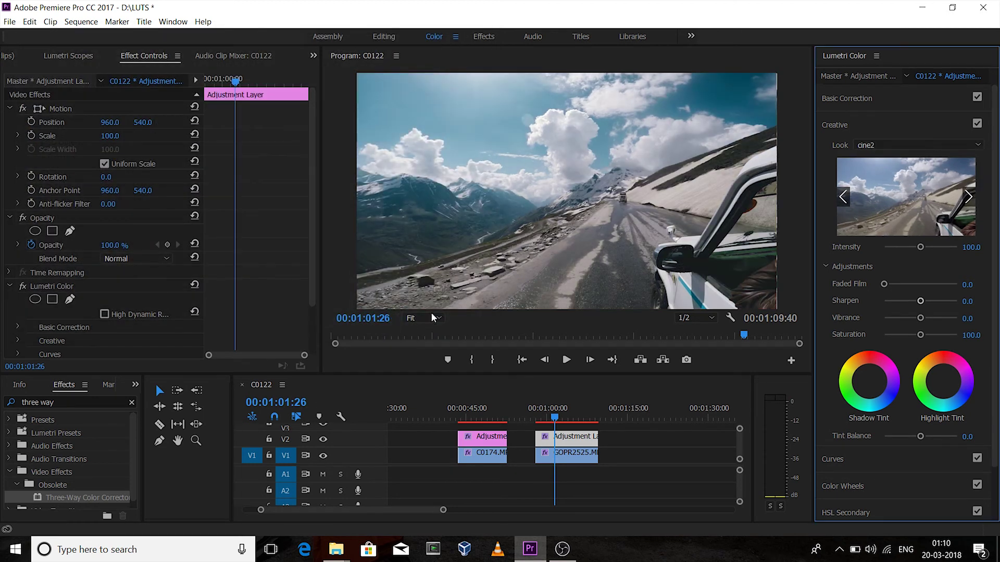
Set Sharpen to 35.7, then Highlights -16.1, Shadows 14.3, Whites 5.4 and Blacks -14.3.
left_click_drag(921, 252, 923, 253)
left_click_drag(922, 302, 935, 302)
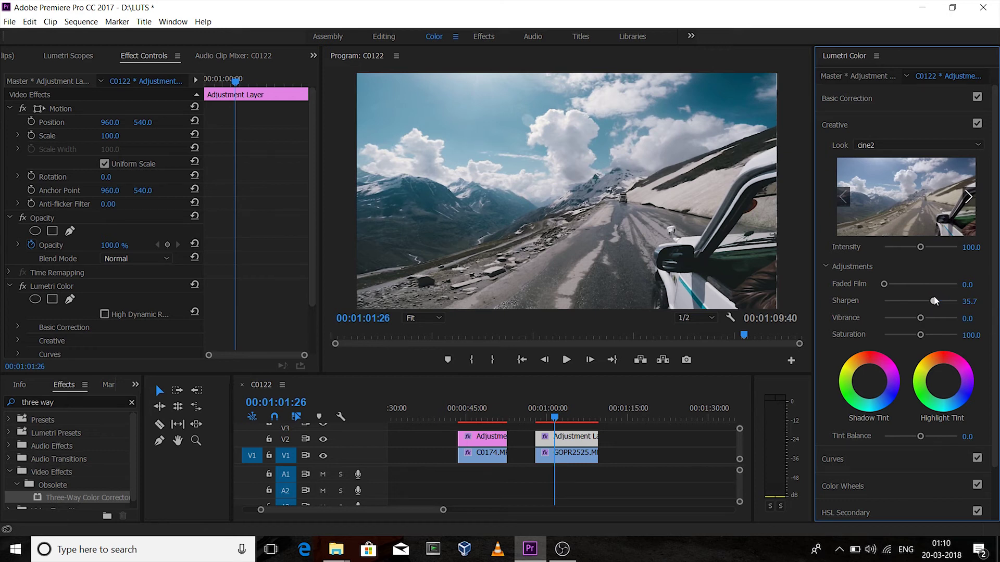
left_click(858, 98)
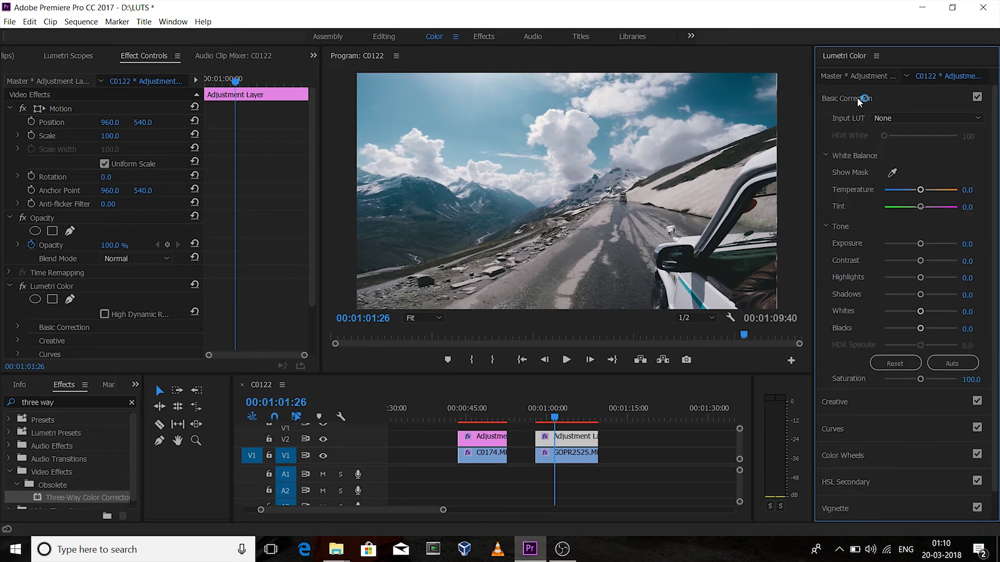
left_click_drag(920, 280, 913, 281)
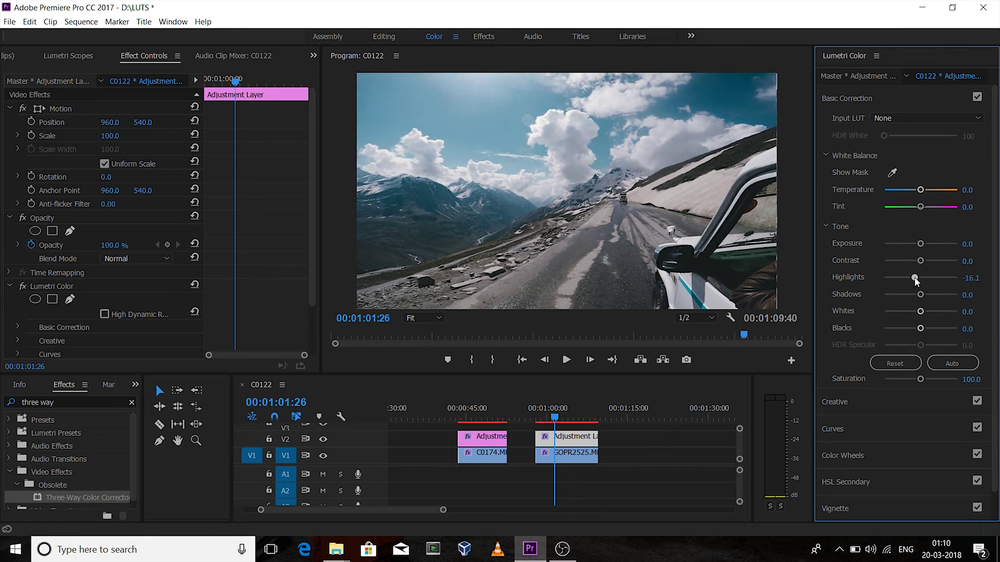
left_click_drag(924, 298, 915, 332)
left_click_drag(917, 332, 912, 332)
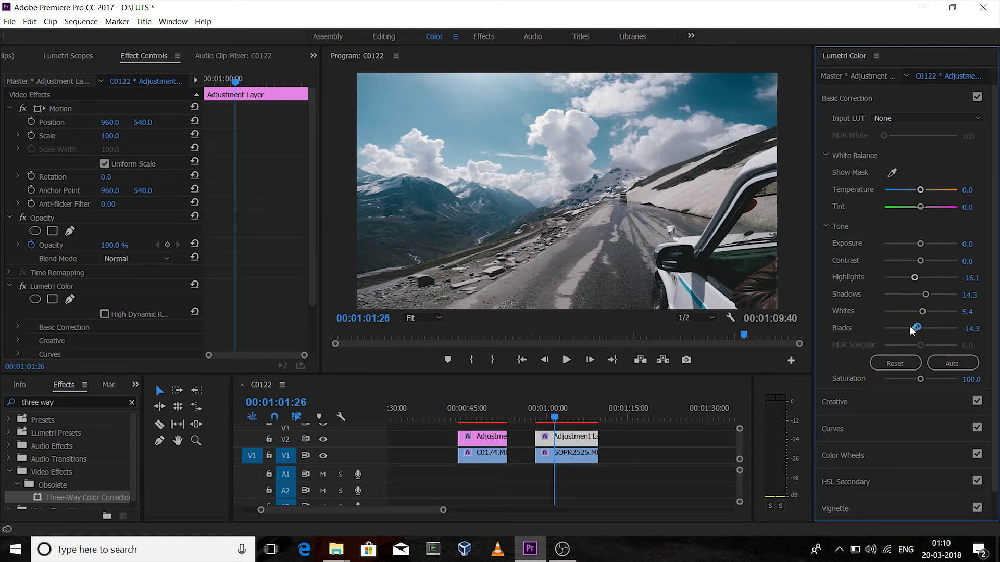
Apply the Three-Way Color Corrector to the GOPR2525 adjustment layer on V2.
left_click(85, 500)
left_click_drag(85, 500, 552, 437)
left_click_drag(316, 169, 321, 321)
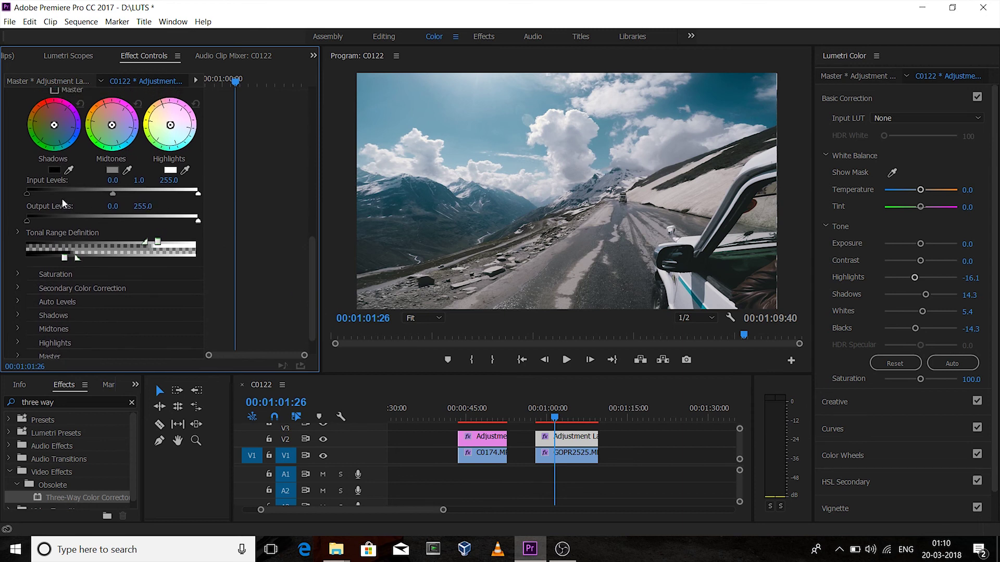
Set input levels to 4.8 and 251.1, compare with V2 output toggled, then play back.
left_click_drag(28, 196, 30, 196)
left_click_drag(200, 197, 197, 196)
left_click(324, 439)
left_click(323, 439)
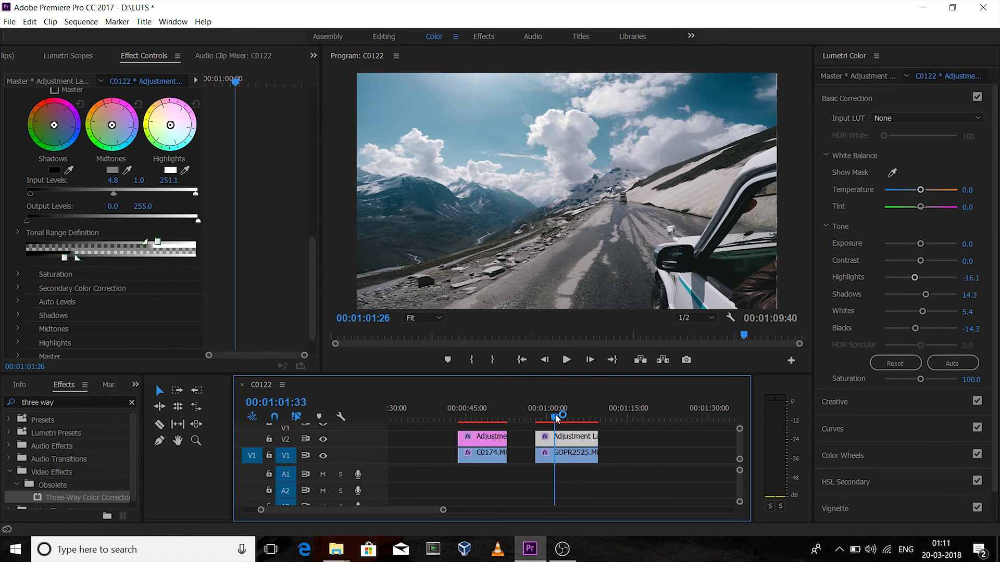
key("space")
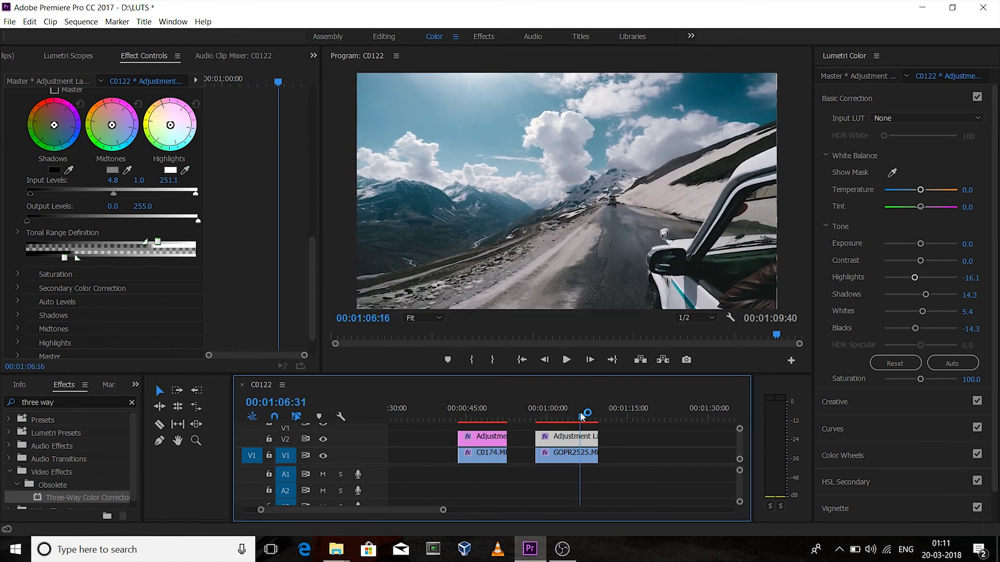